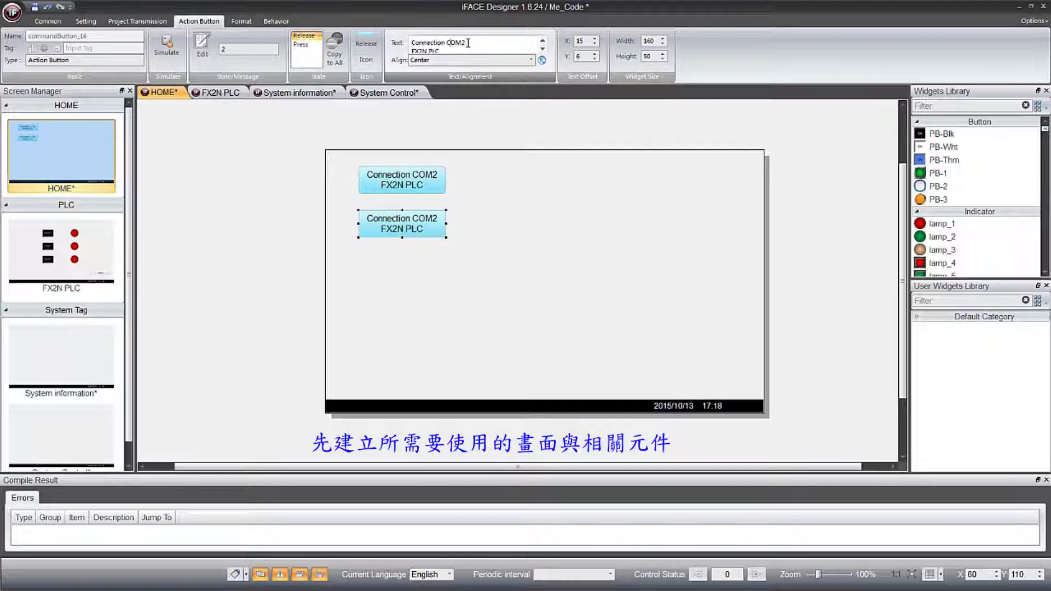
Label the second button on the HOME screen "System Tag" in both its Release and Press states
{"action": "key", "text": "BackSpace"}
{"action": "type", "text": "System"}
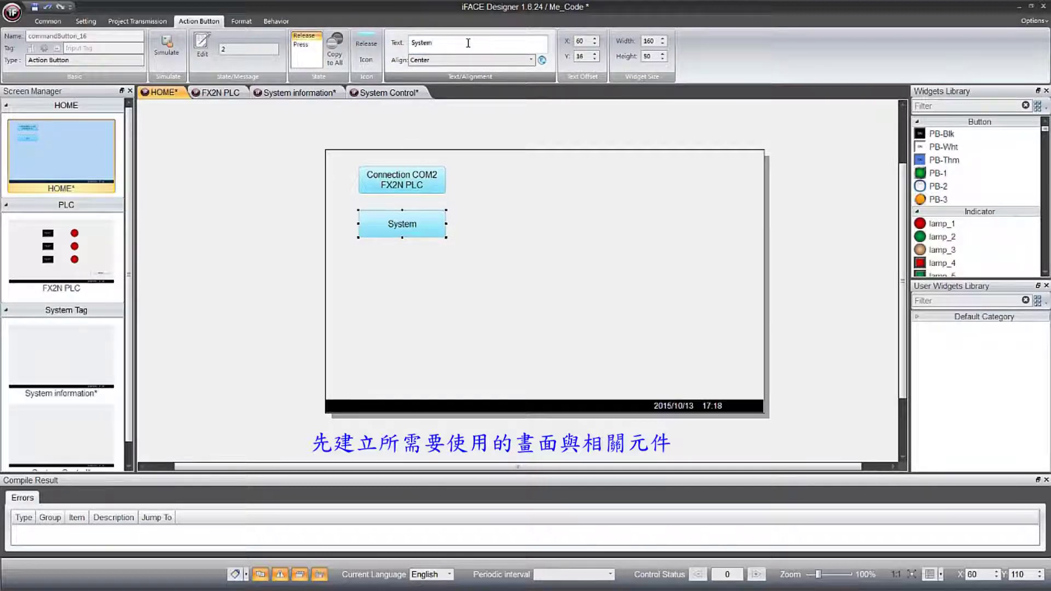
{"action": "type", "text": " Tag"}
{"action": "key", "text": "ctrl+a"}
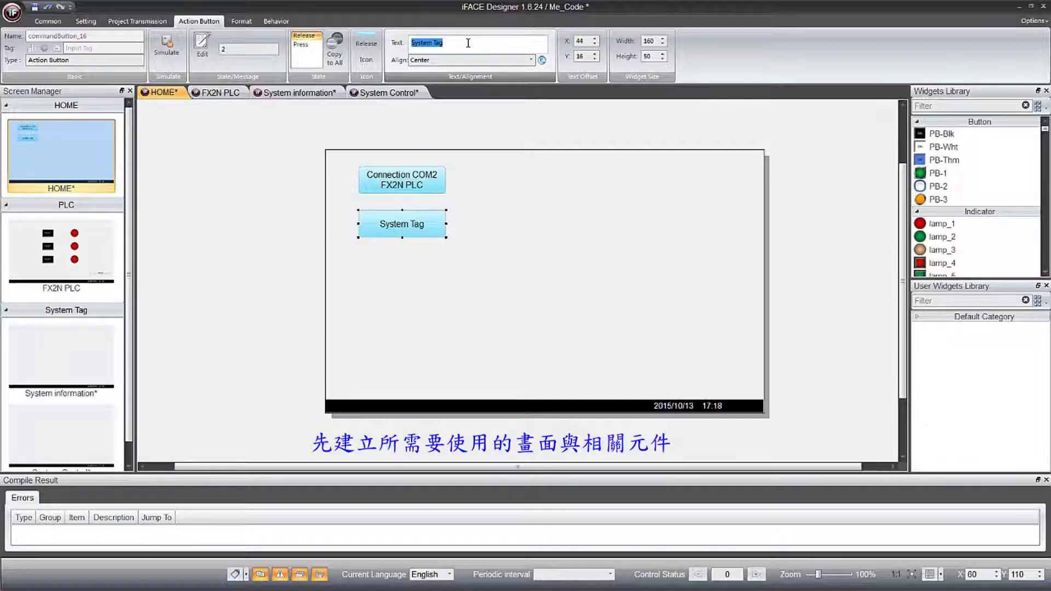
{"action": "type", "text": "Connection COM2 FX2N PLC"}
{"action": "left_click", "coordinate": [304, 44]}
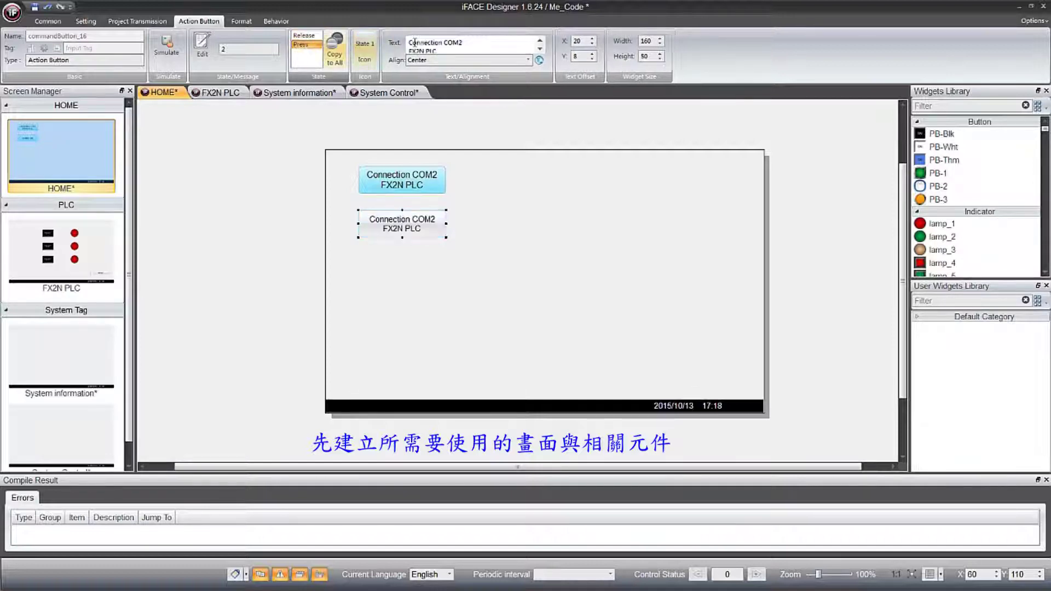
{"action": "key", "text": "ctrl+a"}
{"action": "type", "text": "System Tag"}
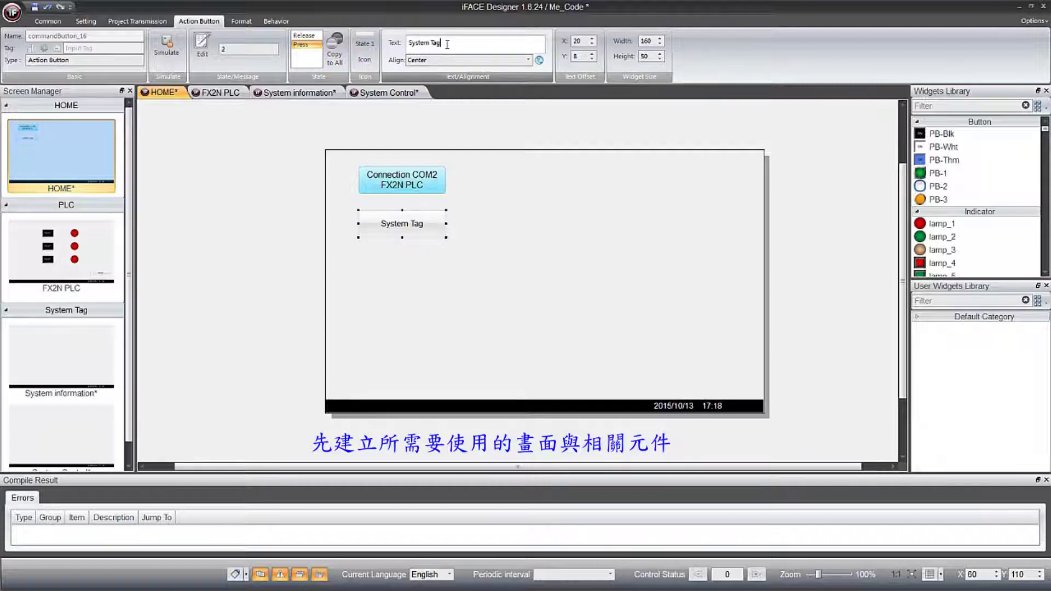
Set the System Tag button's Change Screen action to open System Tag/System information
{"action": "left_click", "coordinate": [276, 21]}
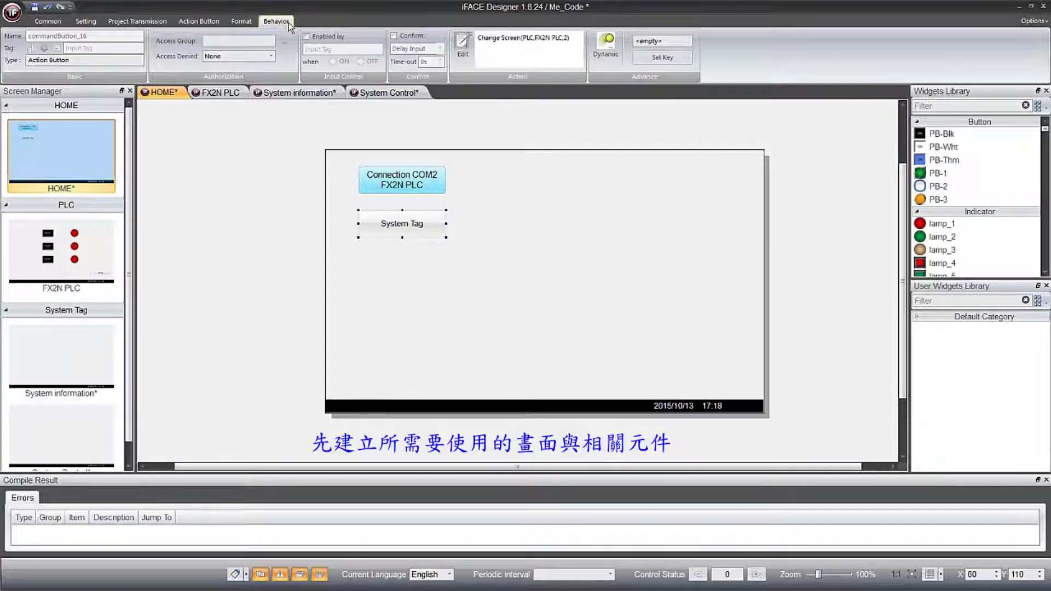
{"action": "left_click", "coordinate": [472, 50]}
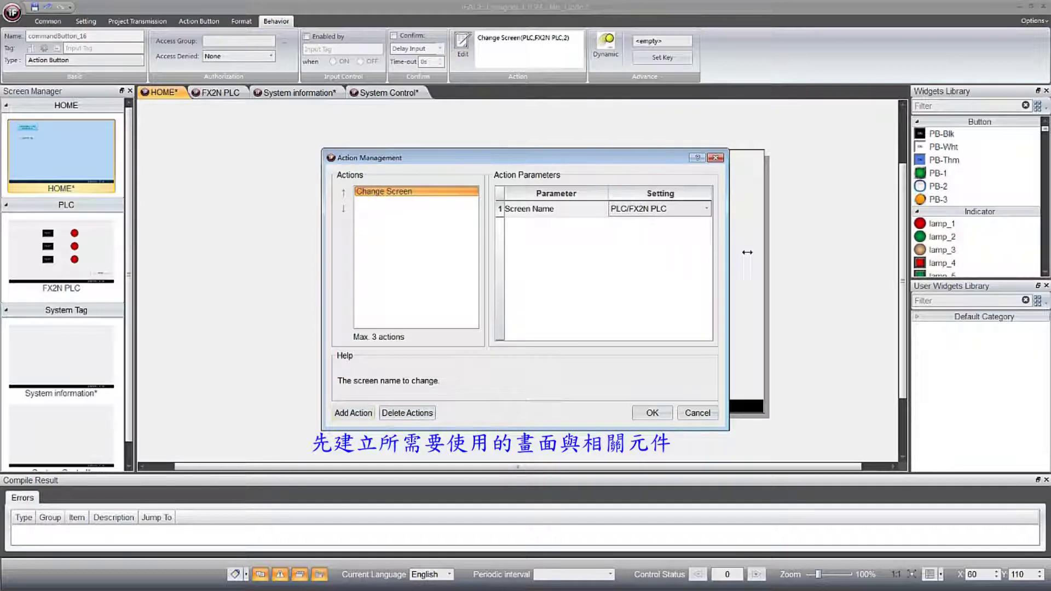
{"action": "left_click_drag", "start_coordinate": [747, 252], "coordinate": [837, 252]}
{"action": "left_click", "coordinate": [816, 209]}
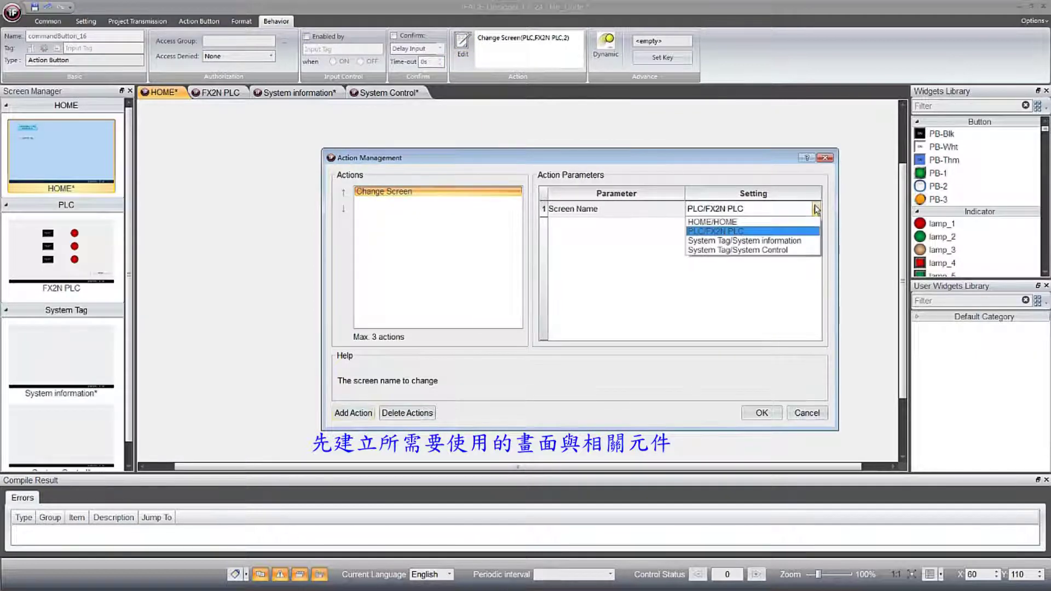
{"action": "left_click", "coordinate": [808, 241]}
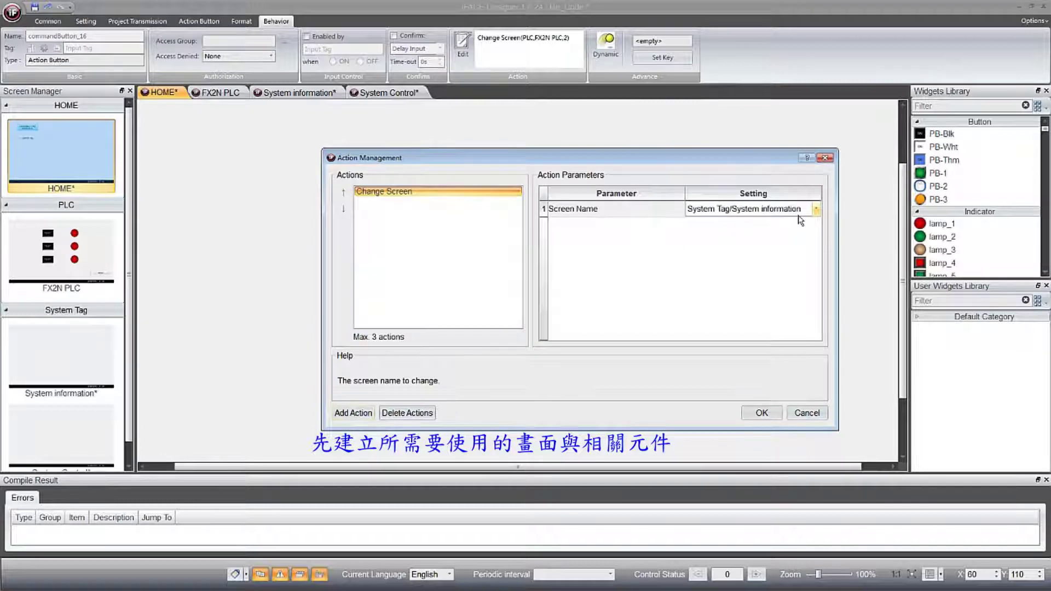
{"action": "left_click", "coordinate": [762, 412]}
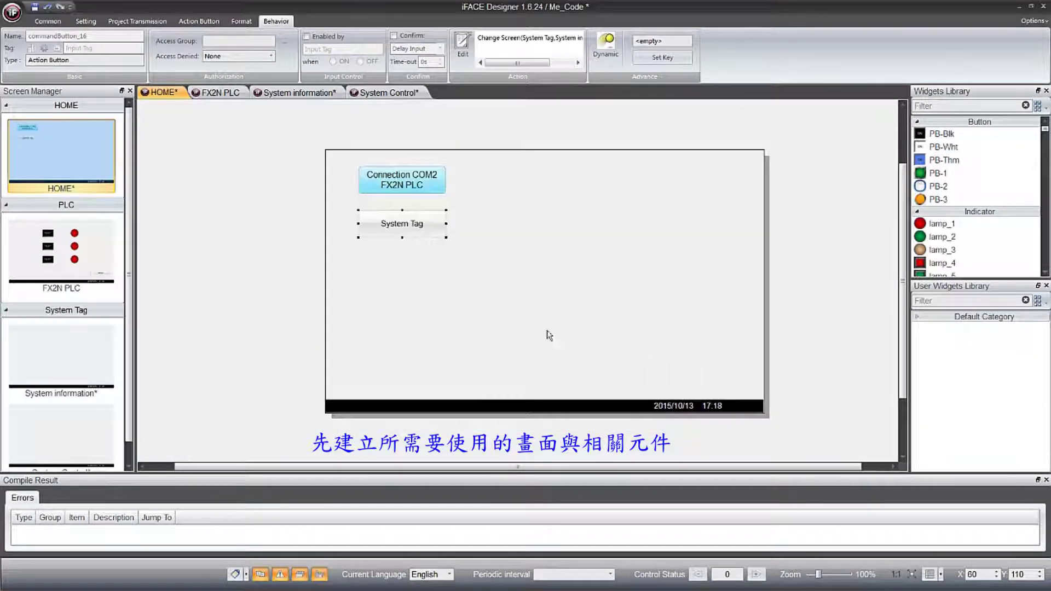
{"action": "left_click", "coordinate": [496, 328]}
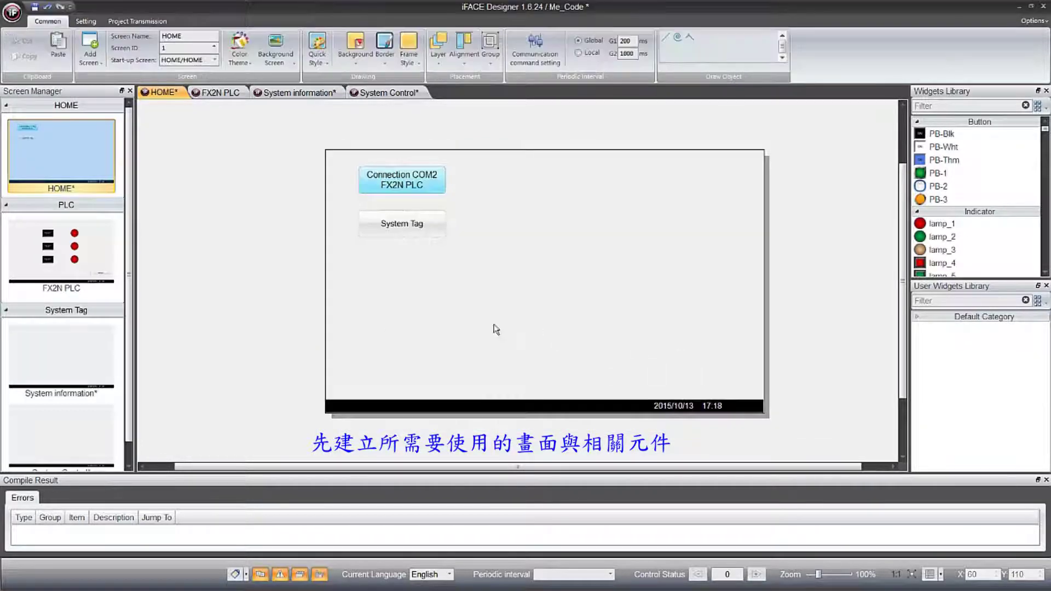
Copy the Home button from the FX2N PLC screen to the System Control screen's lower-right corner, at about X 620, Y 390
{"action": "left_click", "coordinate": [93, 252]}
{"action": "right_click", "coordinate": [732, 384]}
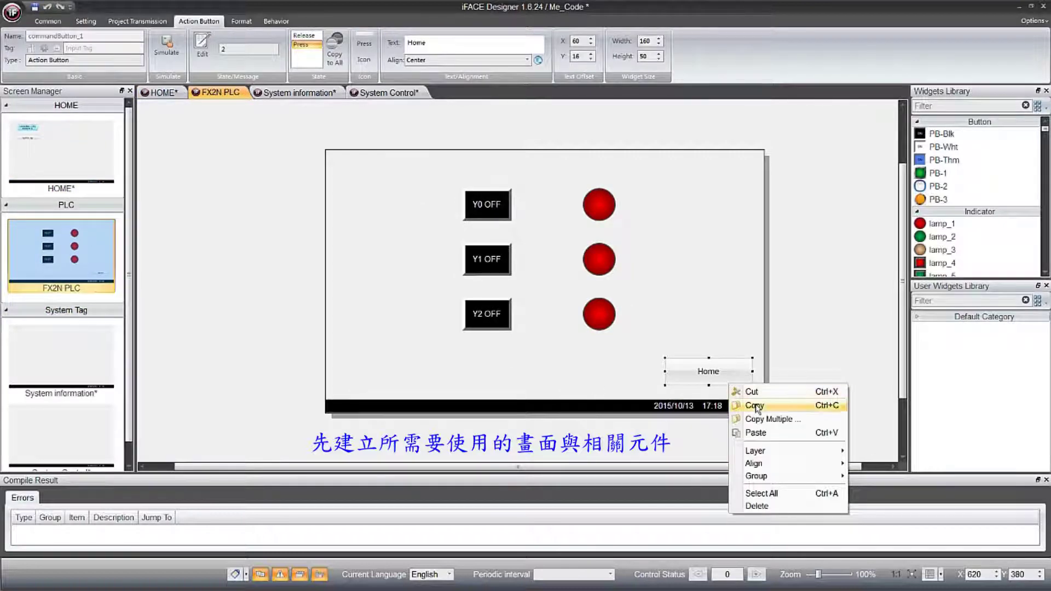
{"action": "left_click", "coordinate": [749, 401]}
{"action": "left_click", "coordinate": [92, 430]}
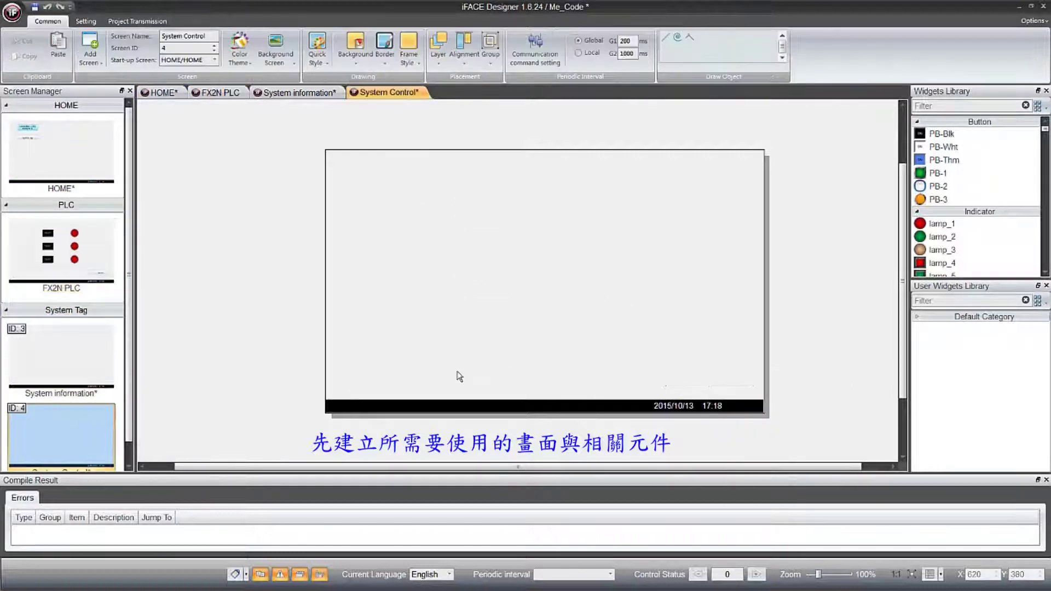
{"action": "right_click", "coordinate": [752, 351]}
{"action": "left_click", "coordinate": [773, 391]}
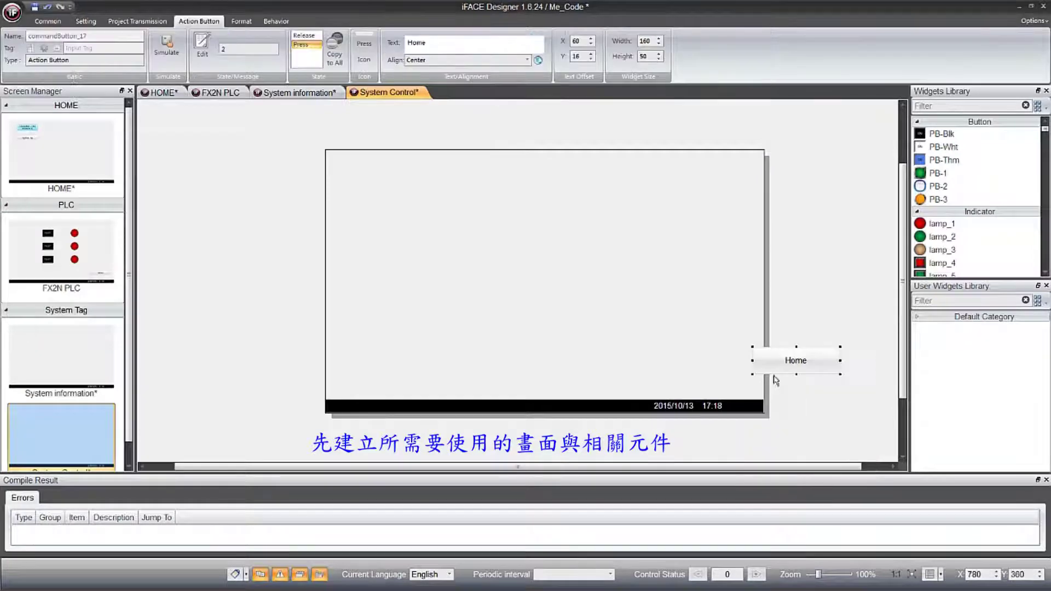
{"action": "left_click_drag", "start_coordinate": [770, 368], "coordinate": [712, 383]}
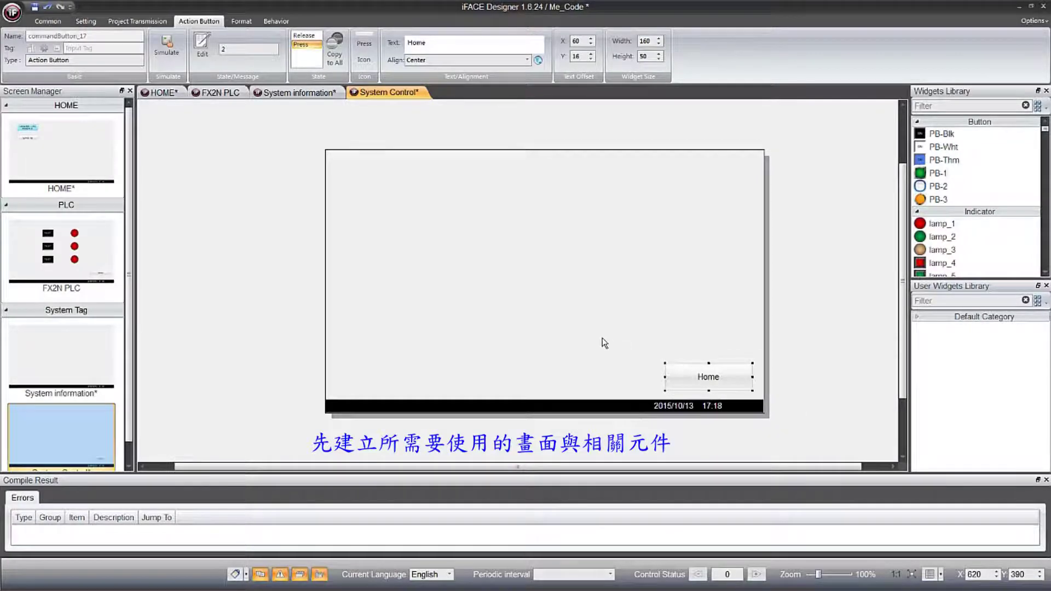
{"action": "left_click", "coordinate": [154, 367]}
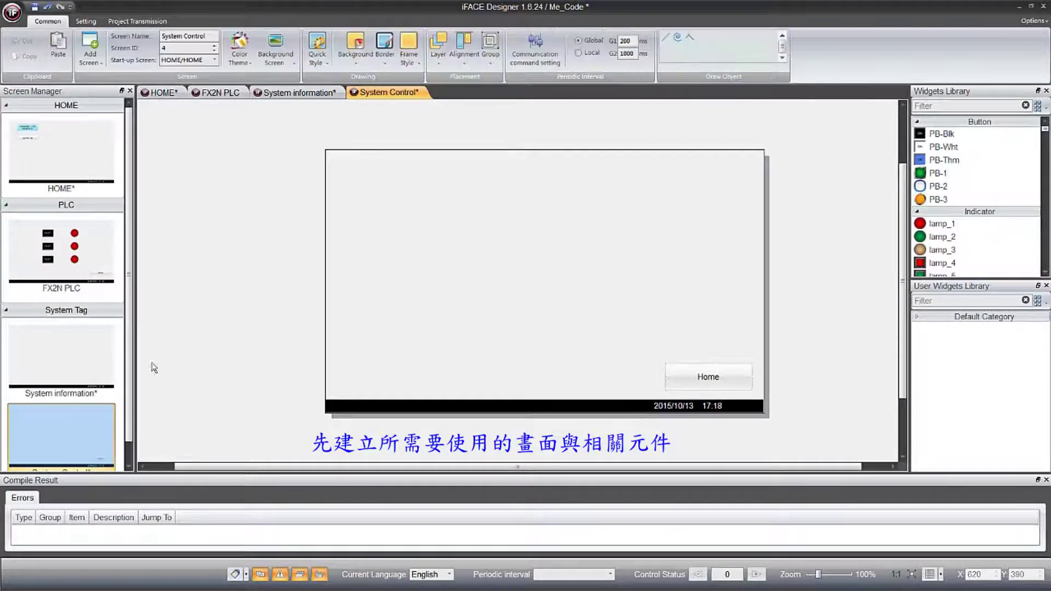
Paste the copied Home button onto the System information screen's lower-right corner, at about X 630, Y 390
{"action": "left_click", "coordinate": [80, 364]}
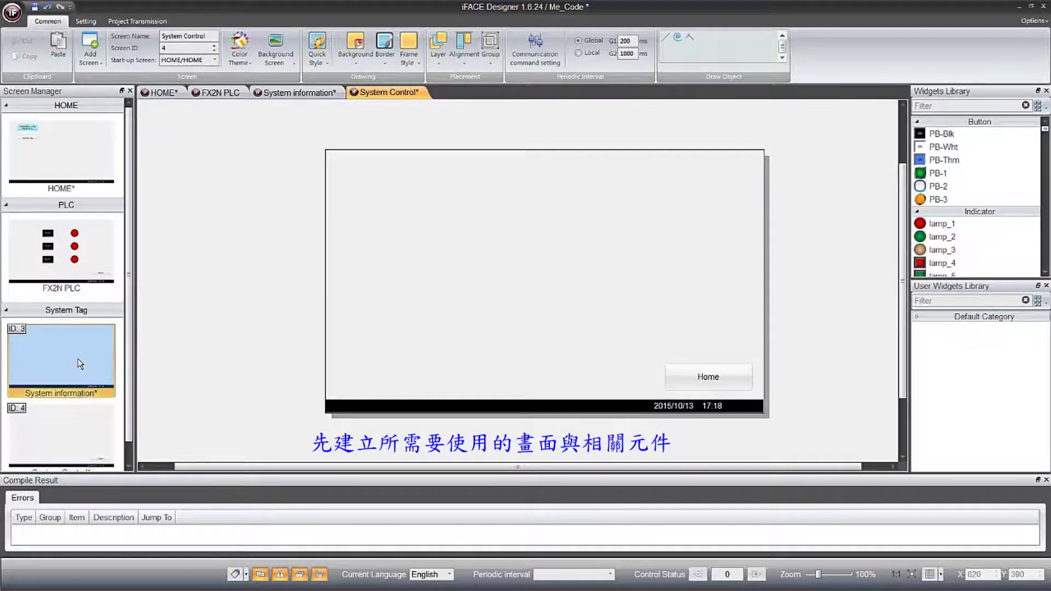
{"action": "right_click", "coordinate": [679, 351]}
{"action": "left_click", "coordinate": [696, 393]}
{"action": "left_click_drag", "start_coordinate": [706, 366], "coordinate": [702, 376]}
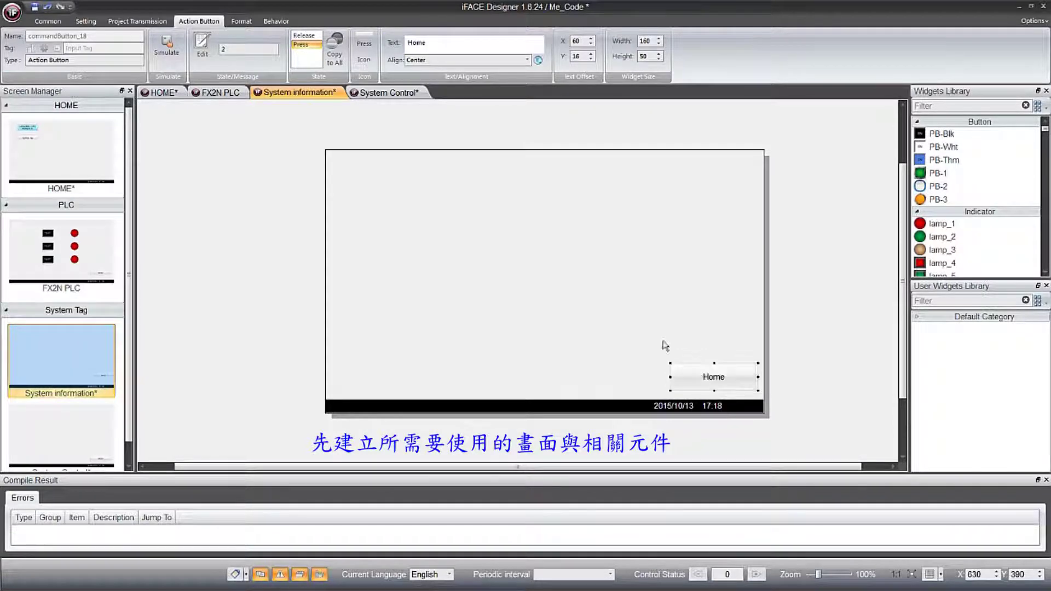
Relabel the pasted button on the System information screen "Next" in both its Press and Release states
{"action": "left_click", "coordinate": [441, 43]}
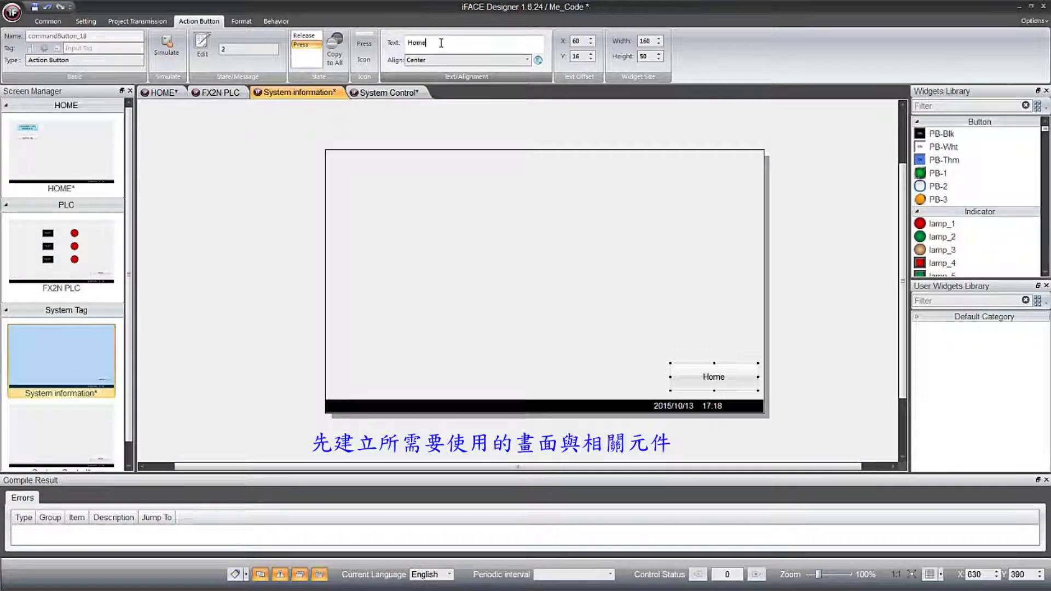
{"action": "key", "text": "BackSpace"}
{"action": "key", "text": "BackSpace"}
{"action": "key", "text": "BackSpace"}
{"action": "key", "text": "BackSpace"}
{"action": "type", "text": "Next"}
{"action": "double_click", "coordinate": [441, 43]}
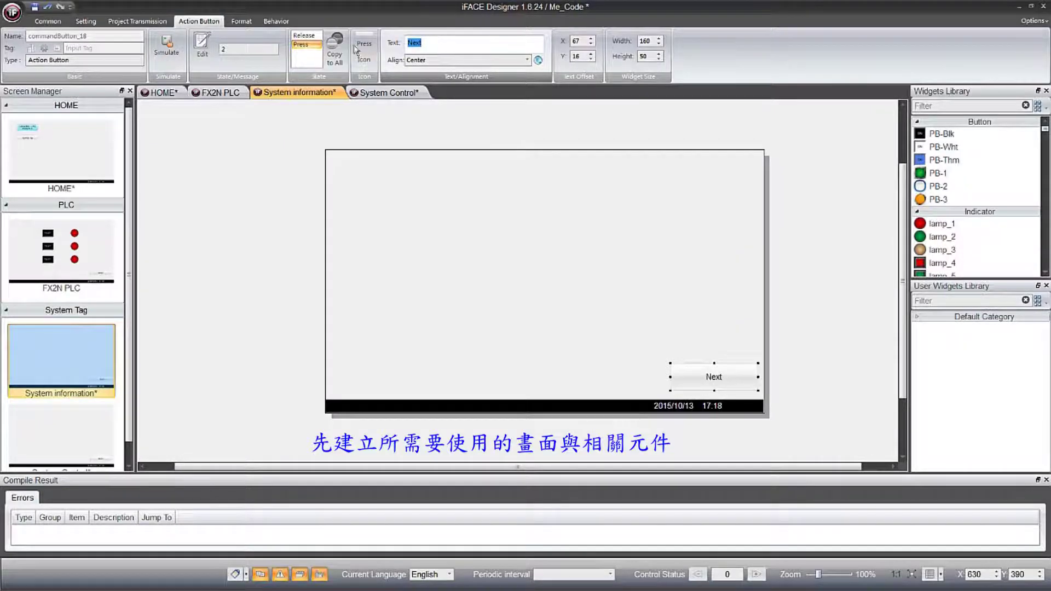
{"action": "type", "text": "Home"}
{"action": "double_click", "coordinate": [434, 41]}
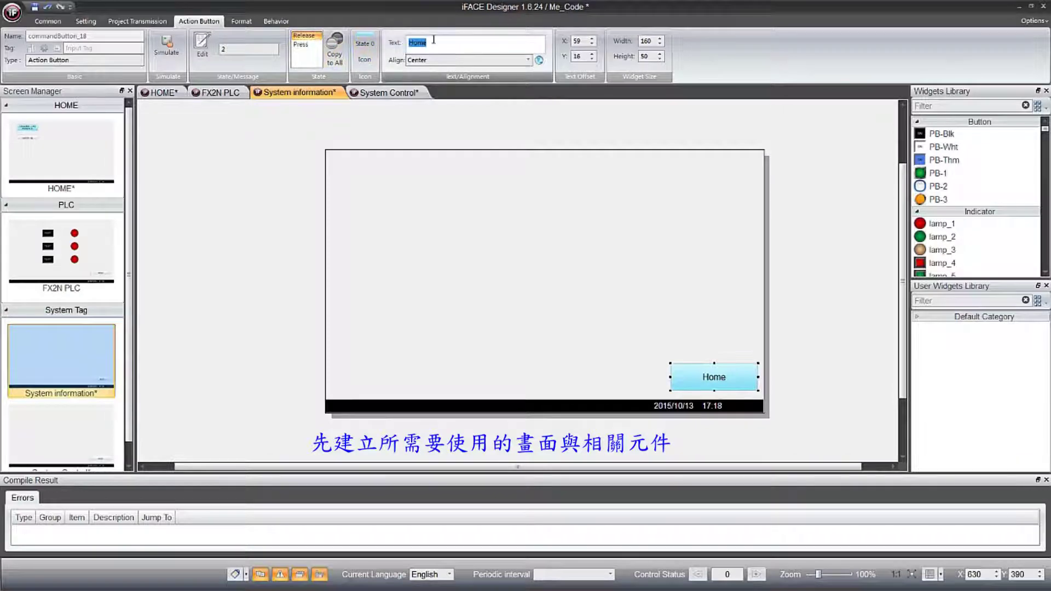
{"action": "type", "text": "Next"}
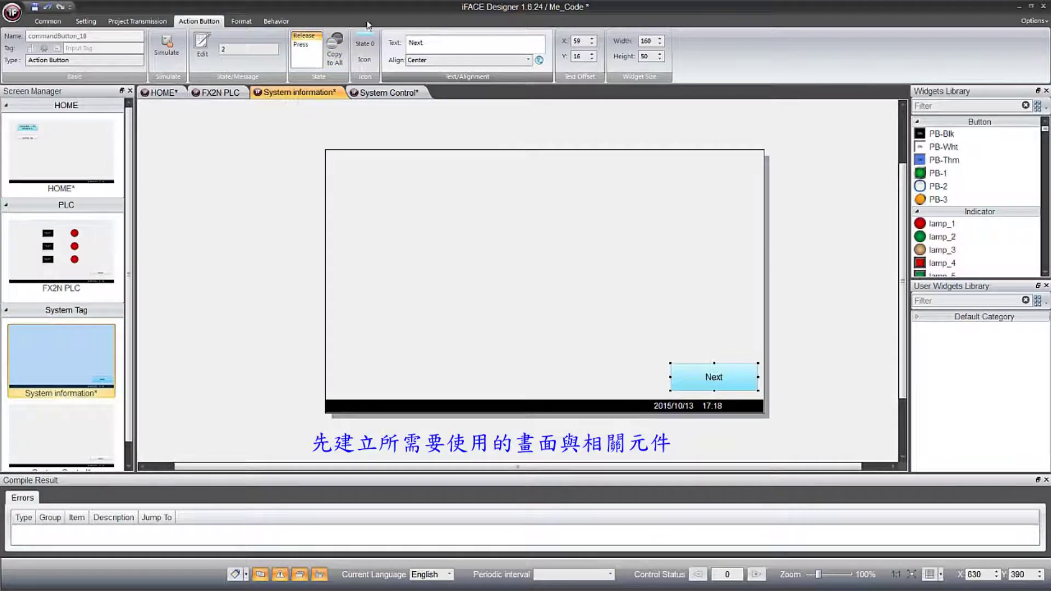
Set the Next button's Change Screen action to open System Tag/System Control
{"action": "left_click", "coordinate": [280, 20]}
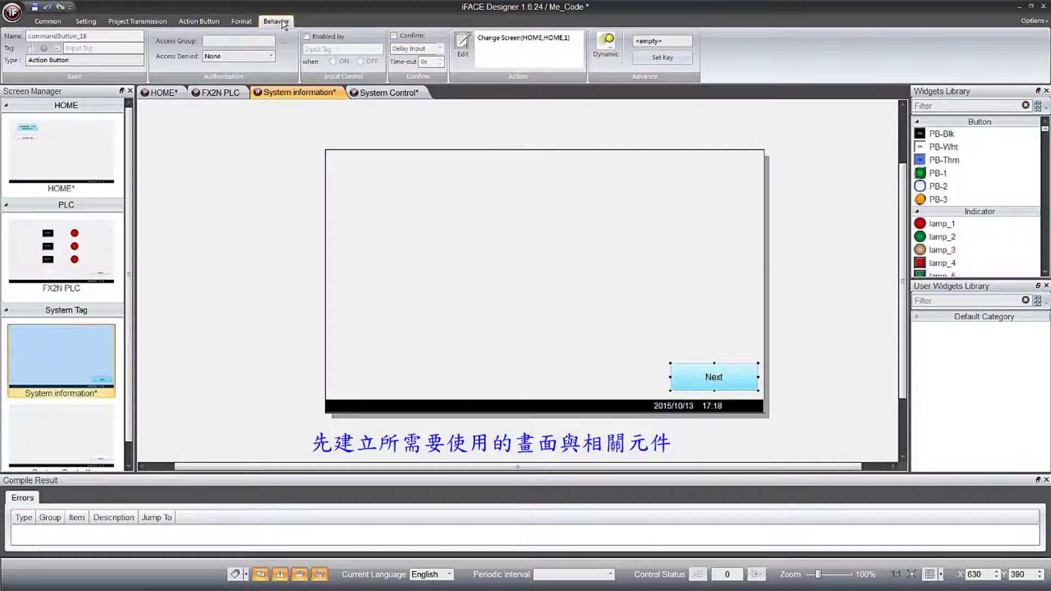
{"action": "left_click", "coordinate": [463, 43]}
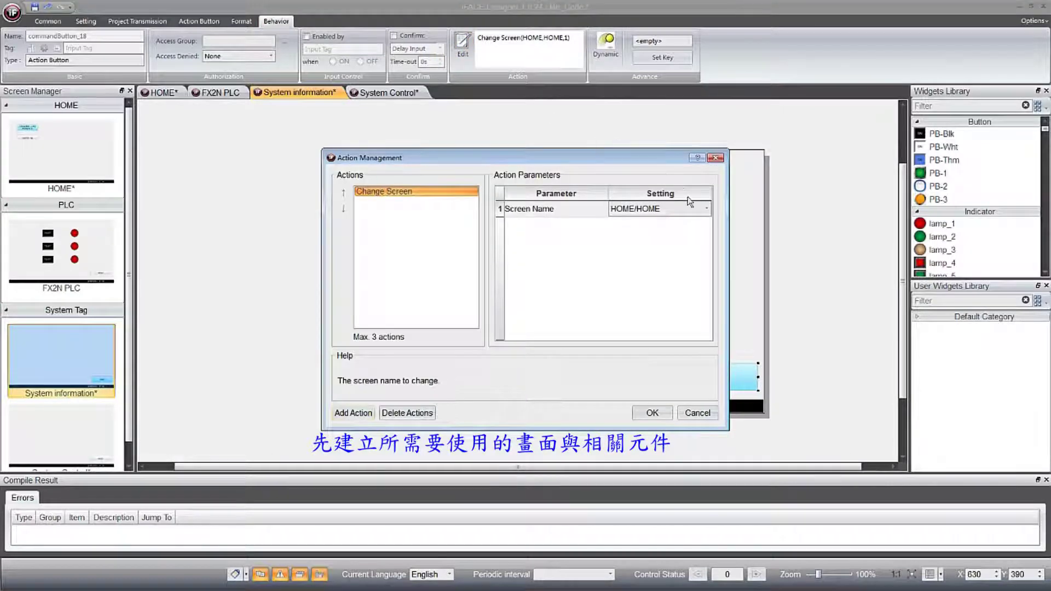
{"action": "left_click", "coordinate": [707, 209]}
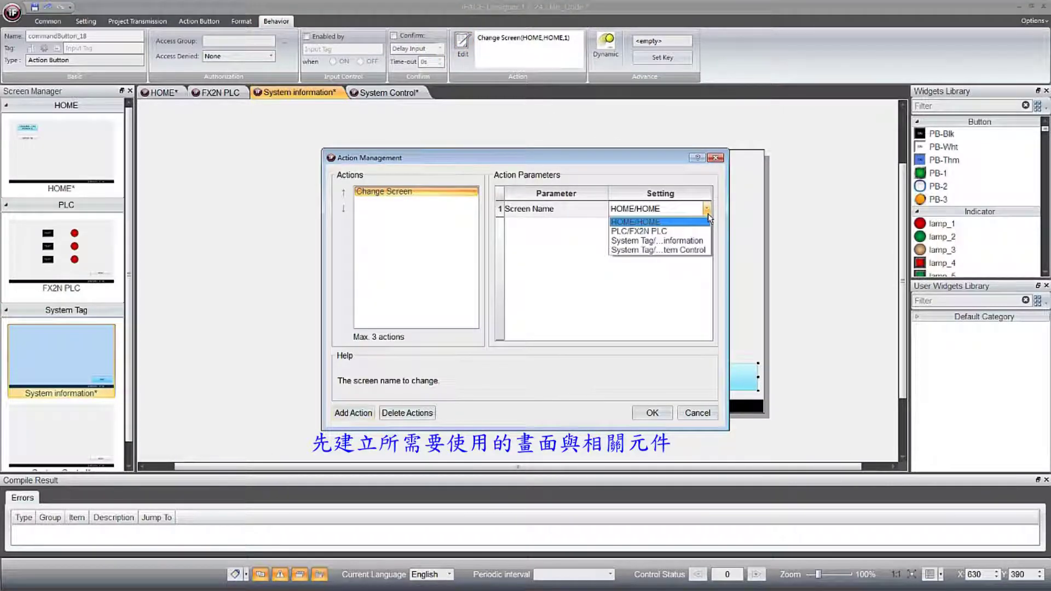
{"action": "left_click", "coordinate": [701, 250]}
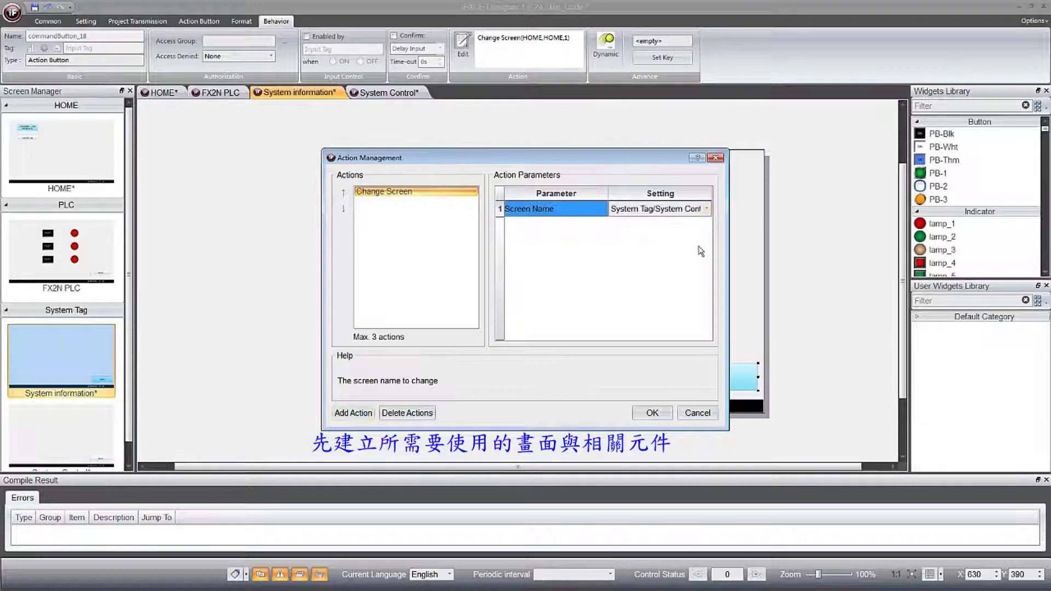
{"action": "left_click", "coordinate": [653, 413]}
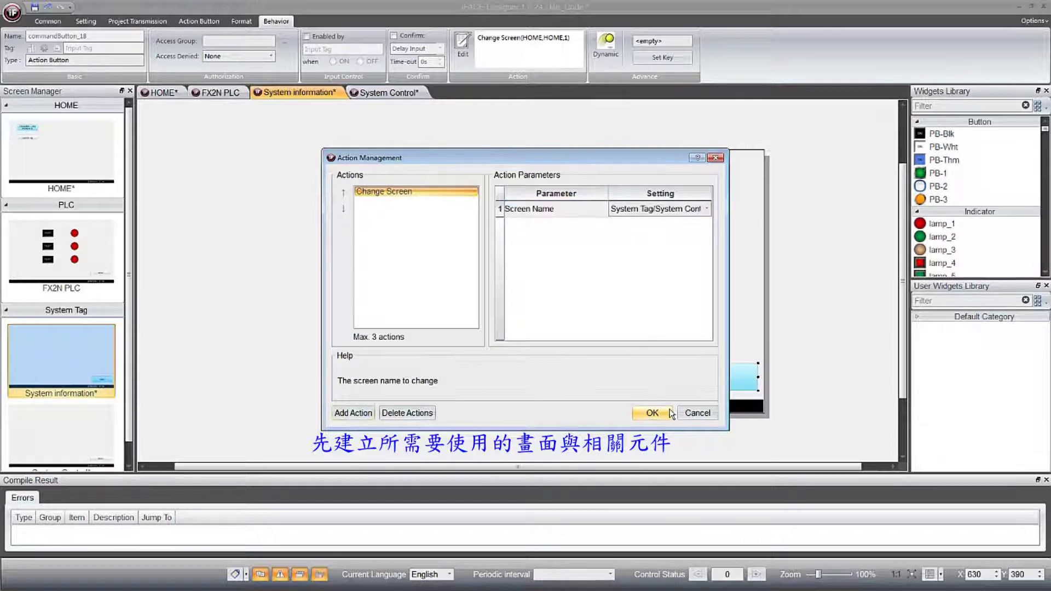
{"action": "left_click", "coordinate": [612, 331]}
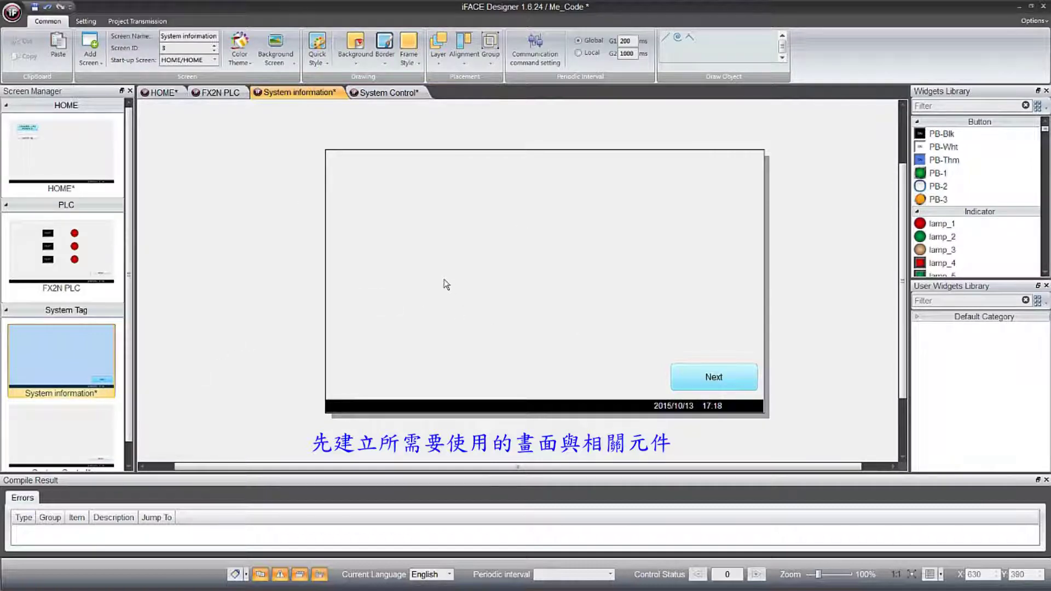
In the tag settings, connect the USB Memory Free Size system information entry to a new tag named USB_MEMORY_FREE_SIZE
{"action": "left_click", "coordinate": [94, 22]}
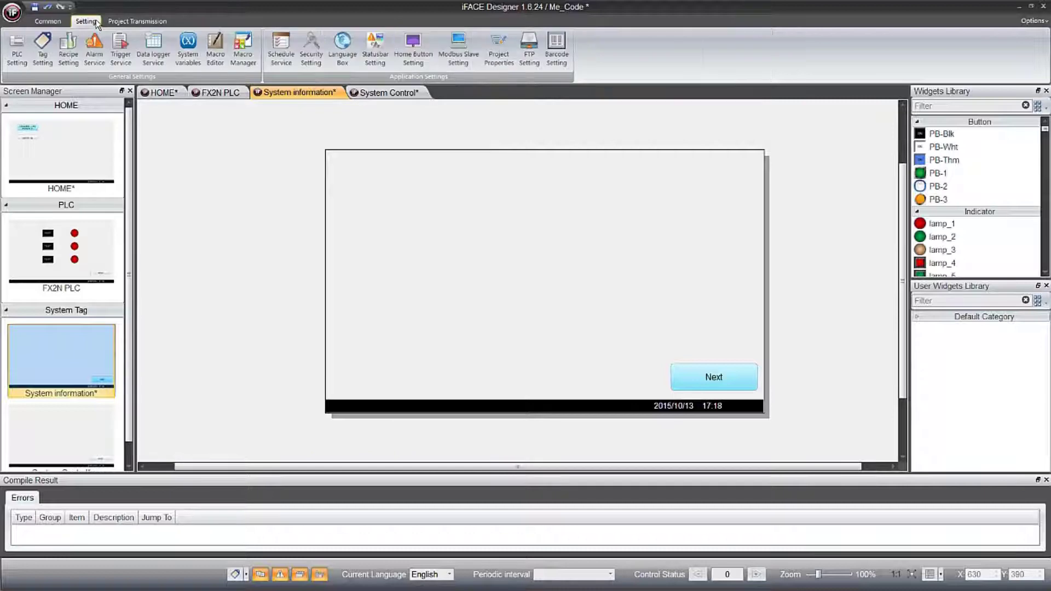
{"action": "left_click", "coordinate": [48, 52]}
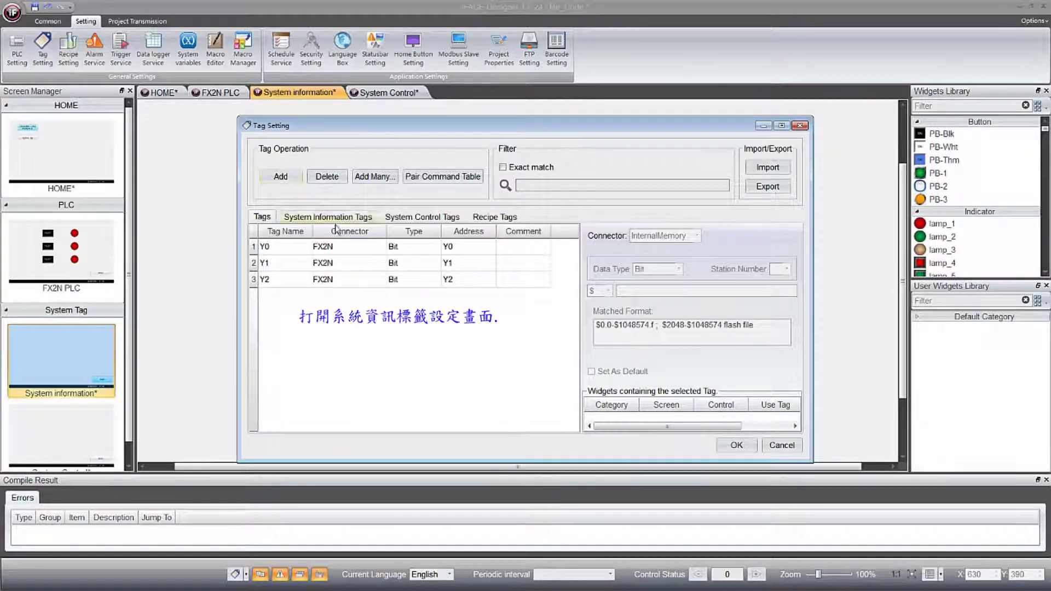
{"action": "left_click", "coordinate": [376, 219]}
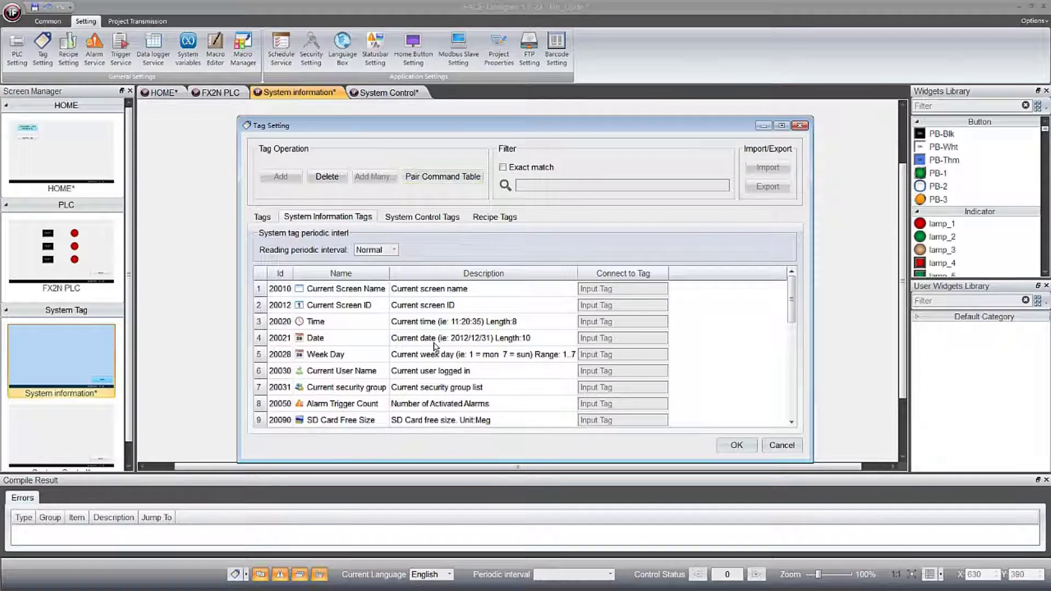
{"action": "scroll", "coordinate": [371, 329], "scroll_direction": "down", "scroll_amount": 2}
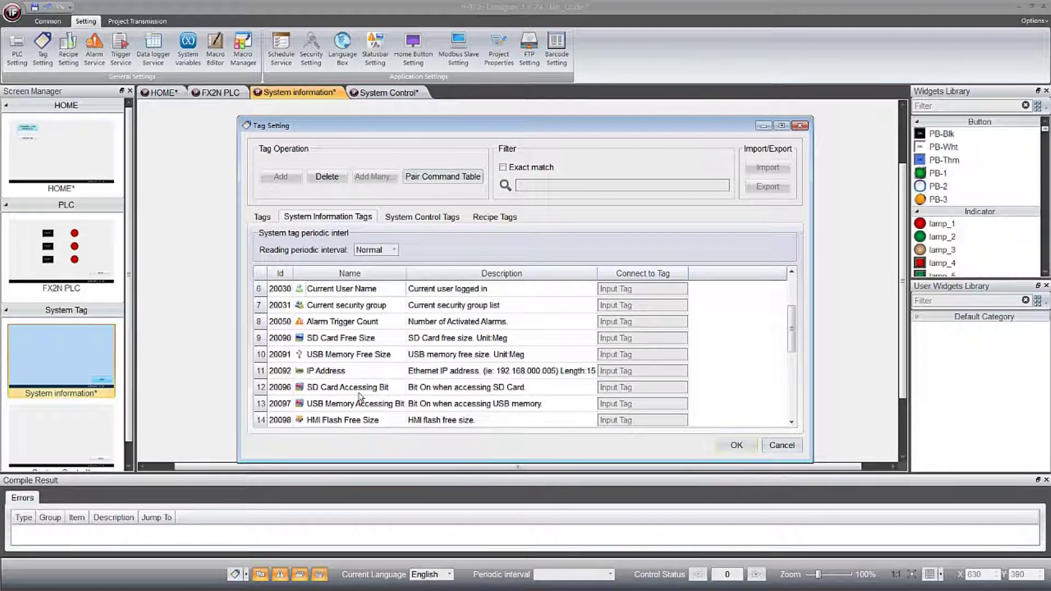
{"action": "left_click", "coordinate": [619, 357]}
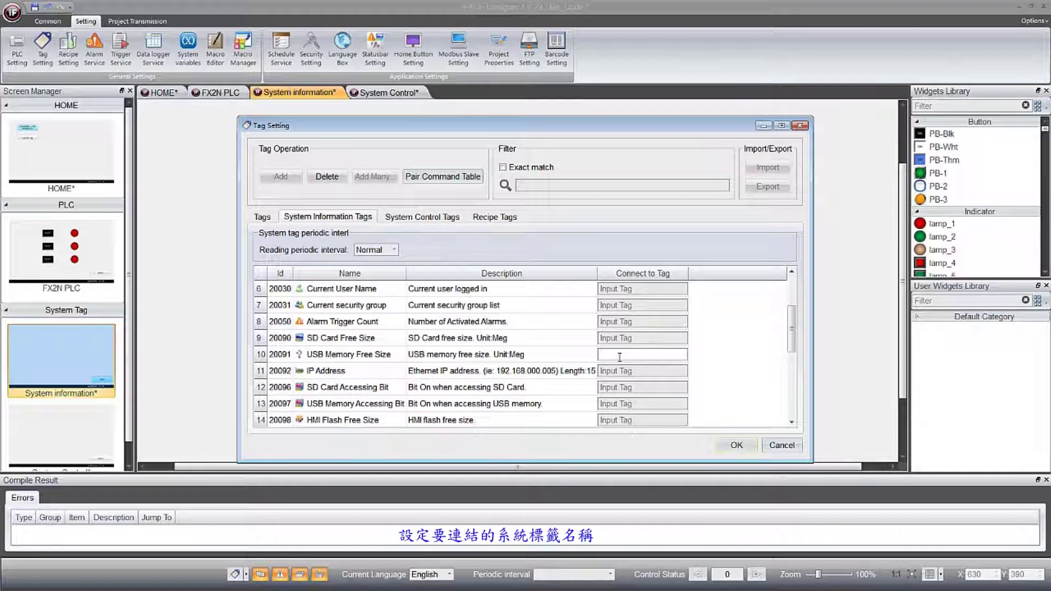
{"action": "type", "text": "USB_MEMO"}
{"action": "type", "text": "E"}
{"action": "key", "text": "BackSpace"}
{"action": "type", "text": "REE"}
{"action": "type", "text": "_"}
{"action": "type", "text": "SIZE"}
{"action": "key", "text": "Return"}
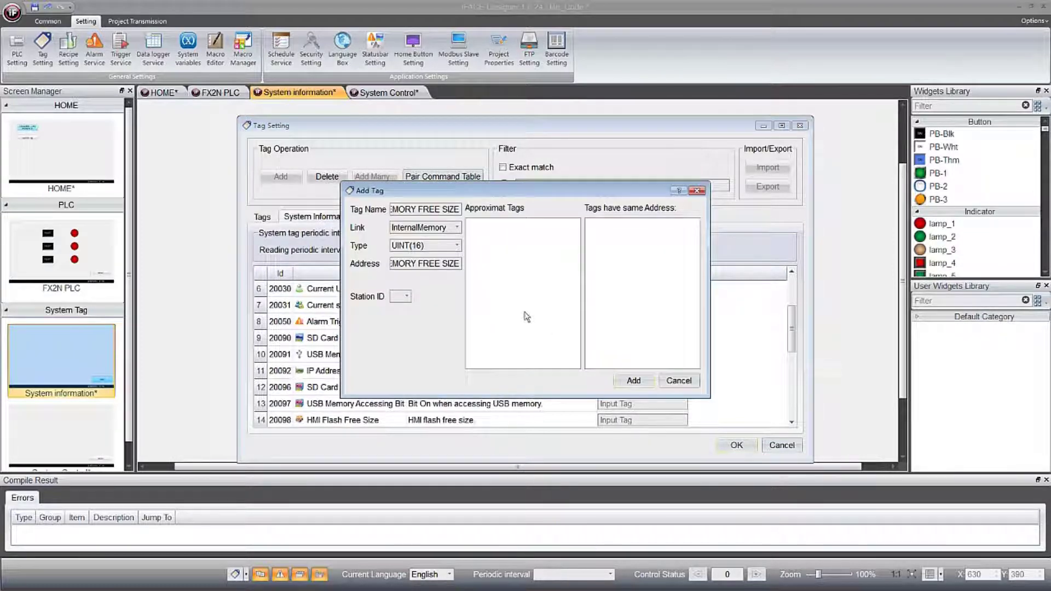
Set the address of the new USB memory free size tag to @0 and add the tag
{"action": "triple_click", "coordinate": [436, 263]}
{"action": "key", "text": "BackSpace"}
{"action": "type", "text": "@0"}
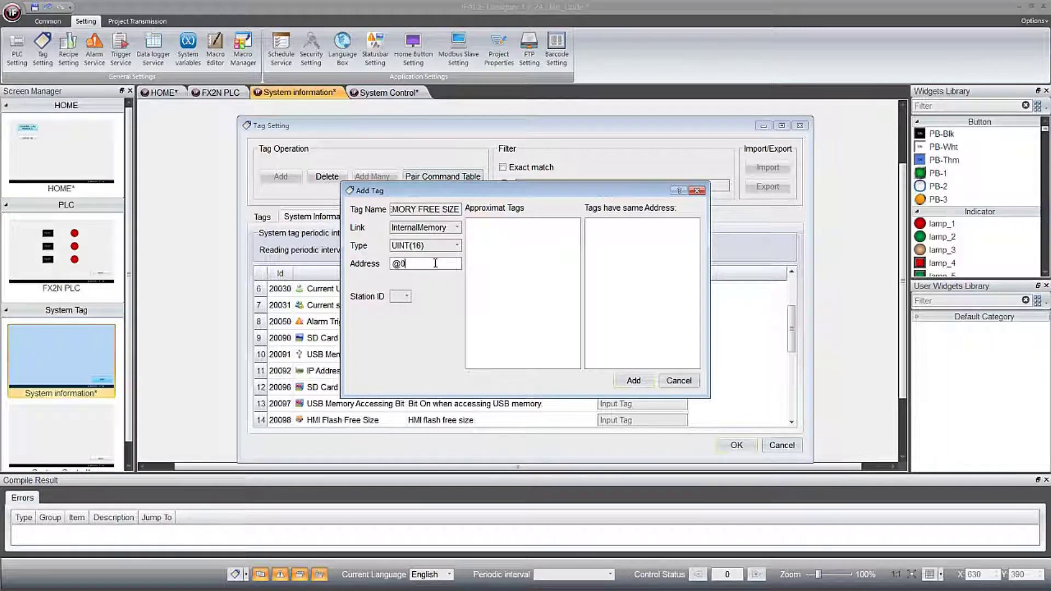
{"action": "left_click", "coordinate": [630, 379]}
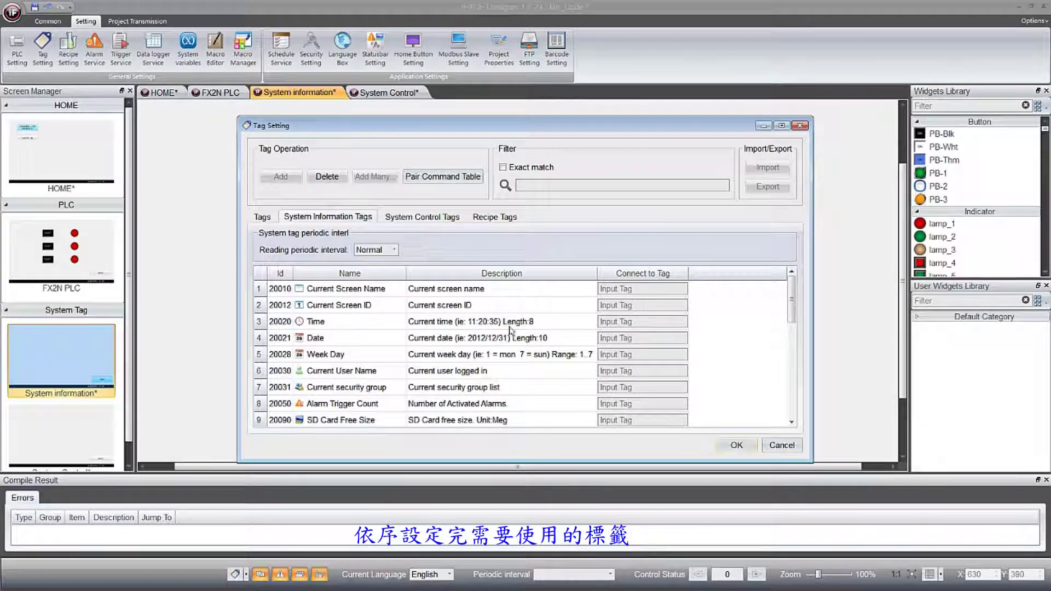
Connect the Time system information entry to a new tag named CURRENT TIME
{"action": "left_click", "coordinate": [615, 323]}
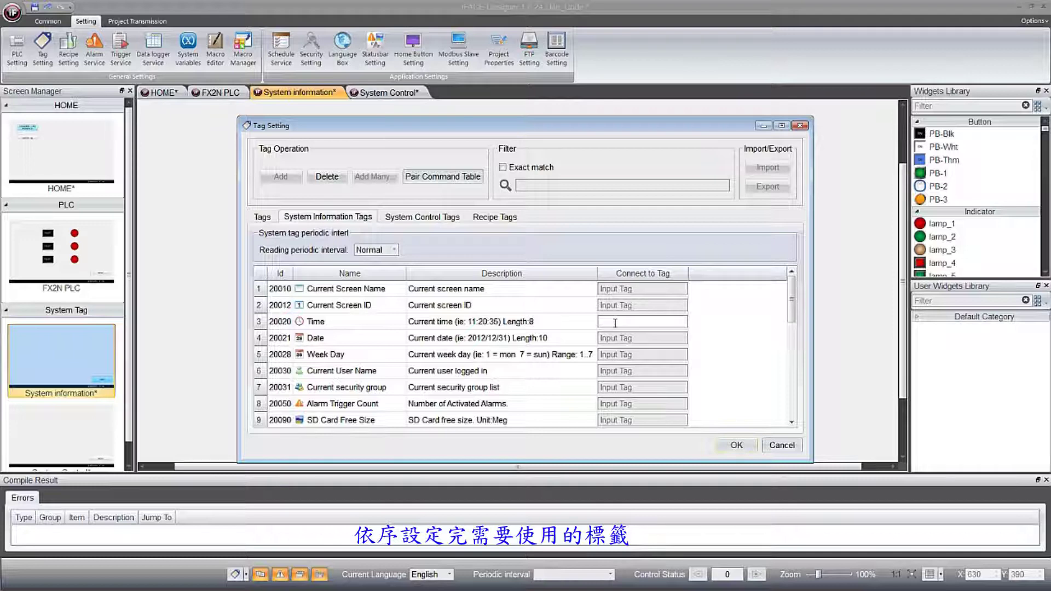
{"action": "type", "text": "CURRENT"}
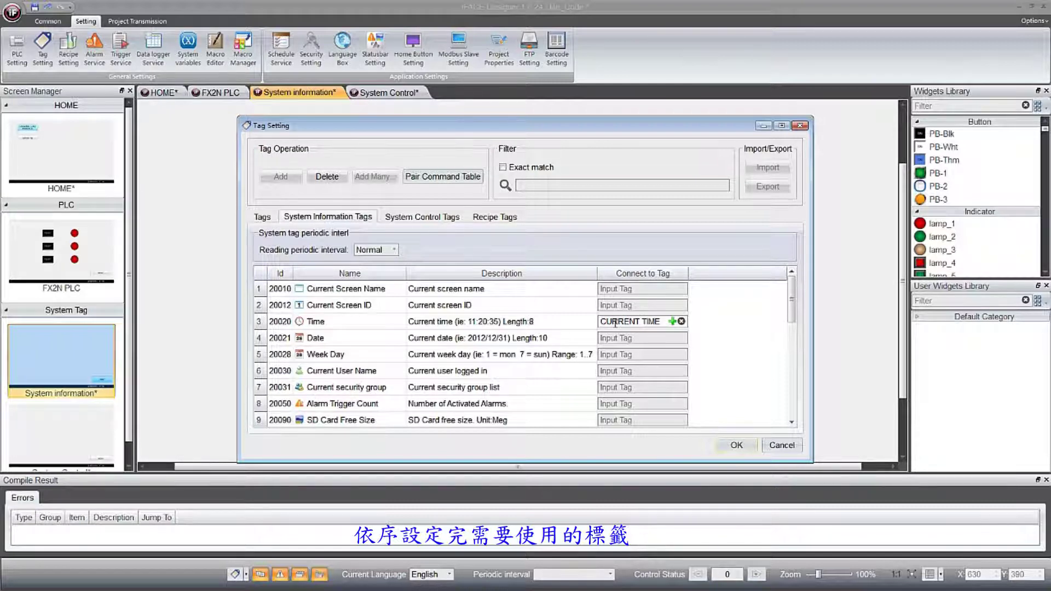
{"action": "type", "text": " TIME"}
{"action": "key", "text": "Return"}
Give the new current time tag address @1, type Ascii and text length 8, and add it
{"action": "left_click_drag", "start_coordinate": [465, 193], "coordinate": [695, 214]}
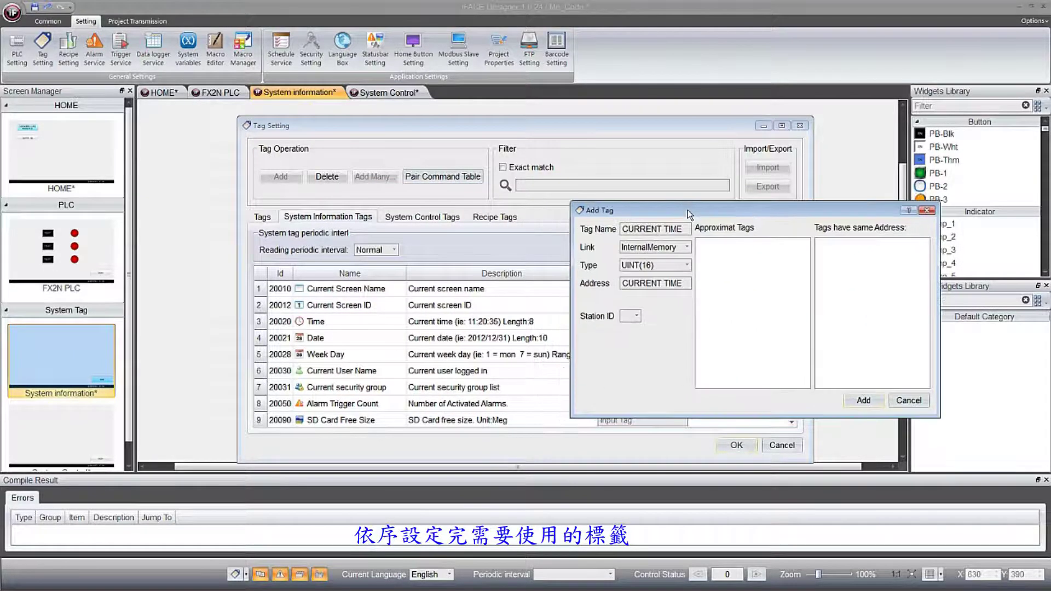
{"action": "double_click", "coordinate": [665, 283]}
{"action": "key", "text": "BackSpace"}
{"action": "type", "text": "@1"}
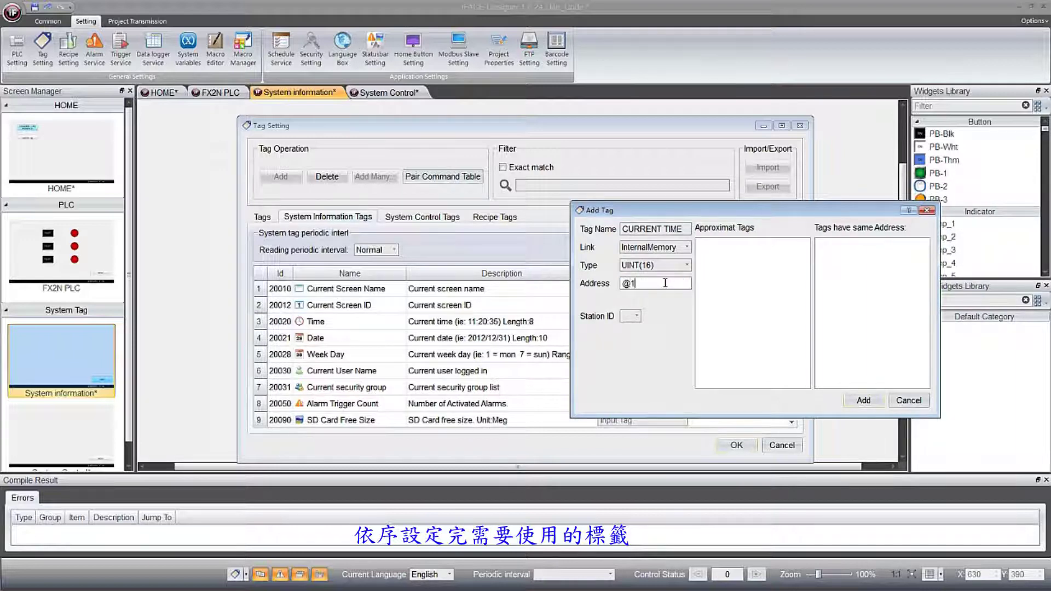
{"action": "left_click", "coordinate": [671, 266]}
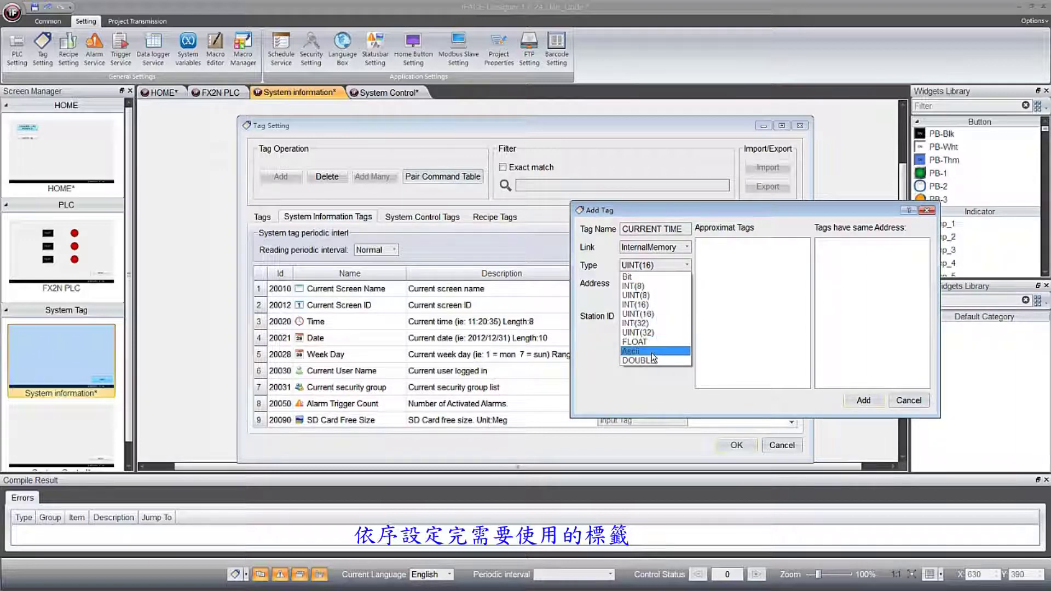
{"action": "left_click", "coordinate": [652, 353]}
{"action": "left_click", "coordinate": [646, 334]}
{"action": "type", "text": "8"}
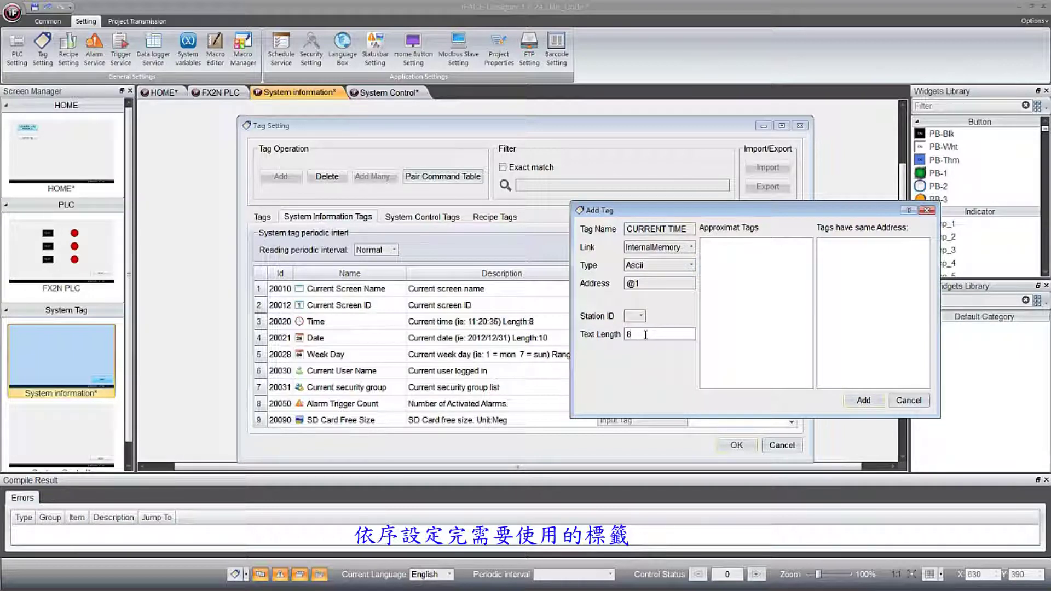
{"action": "left_click", "coordinate": [864, 400]}
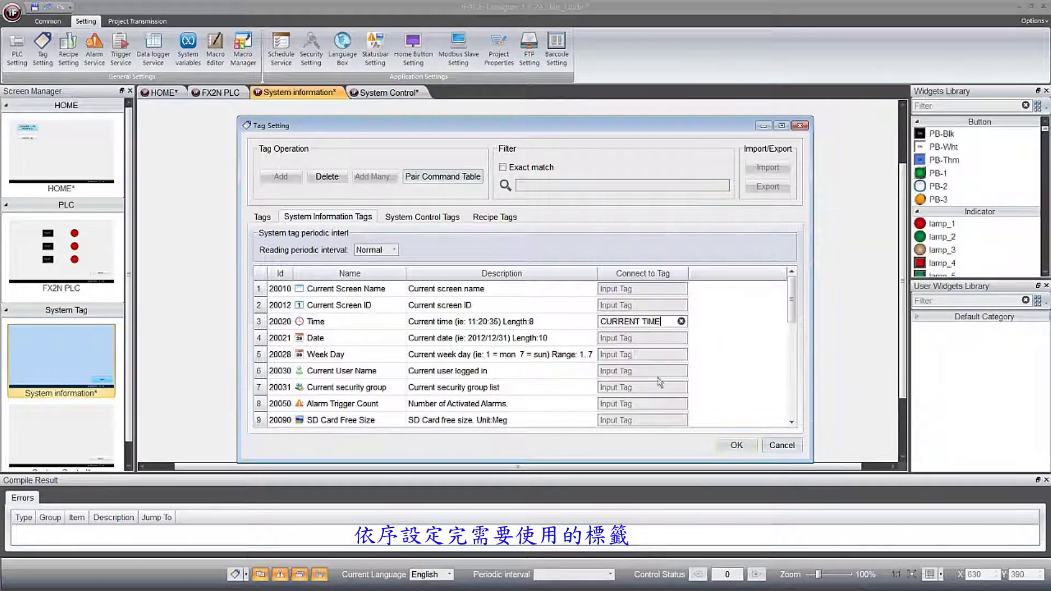
Connect the Date system information entry to a new tag named CURRENT DATE
{"action": "left_click", "coordinate": [633, 340]}
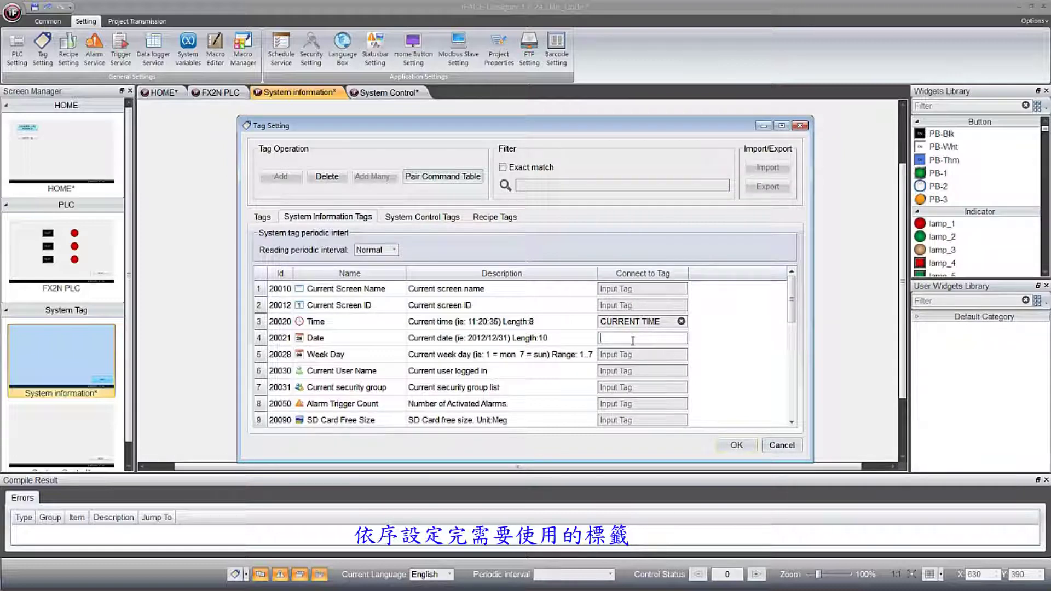
{"action": "type", "text": "CURR"}
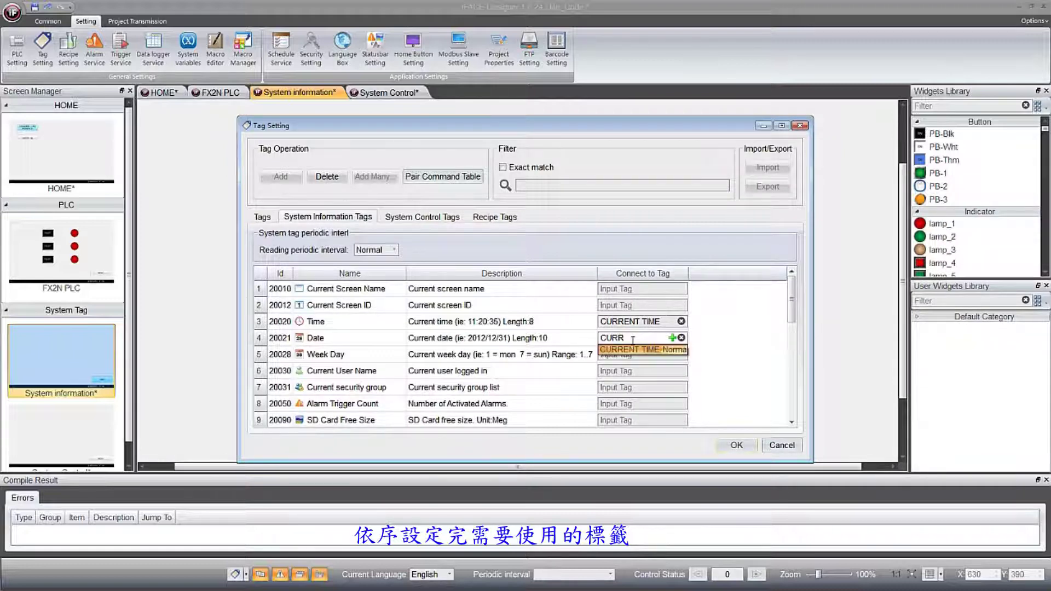
{"action": "type", "text": "ENT DA"}
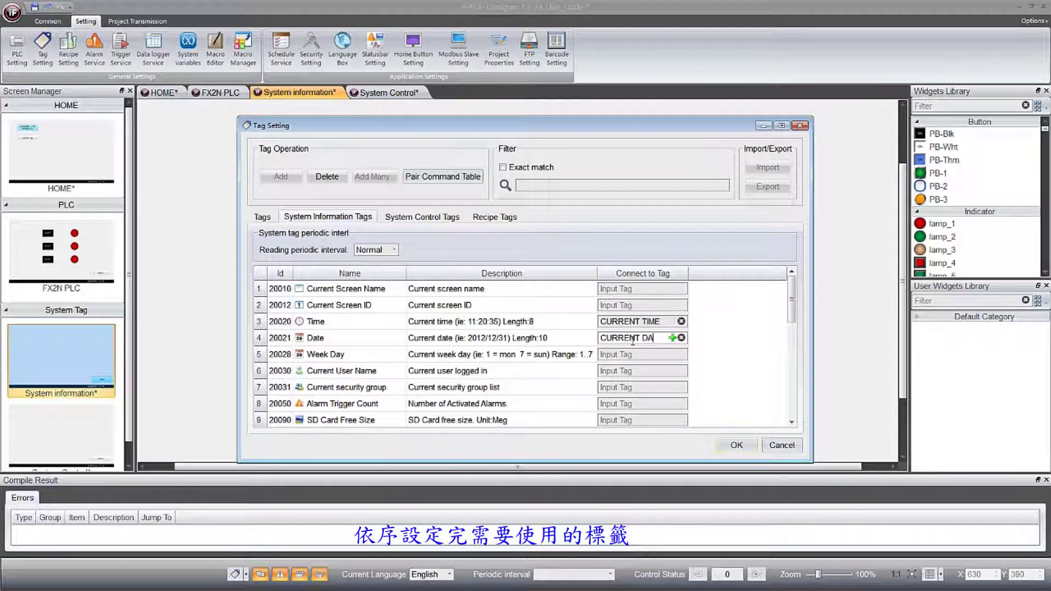
{"action": "type", "text": "TE"}
{"action": "key", "text": "Return"}
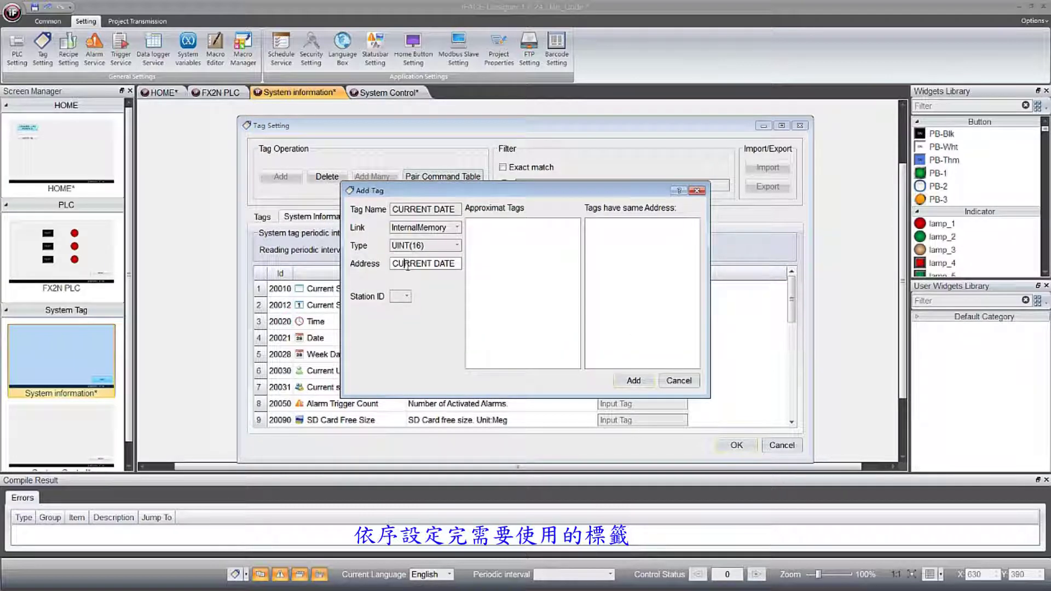
{"action": "left_click", "coordinate": [438, 245]}
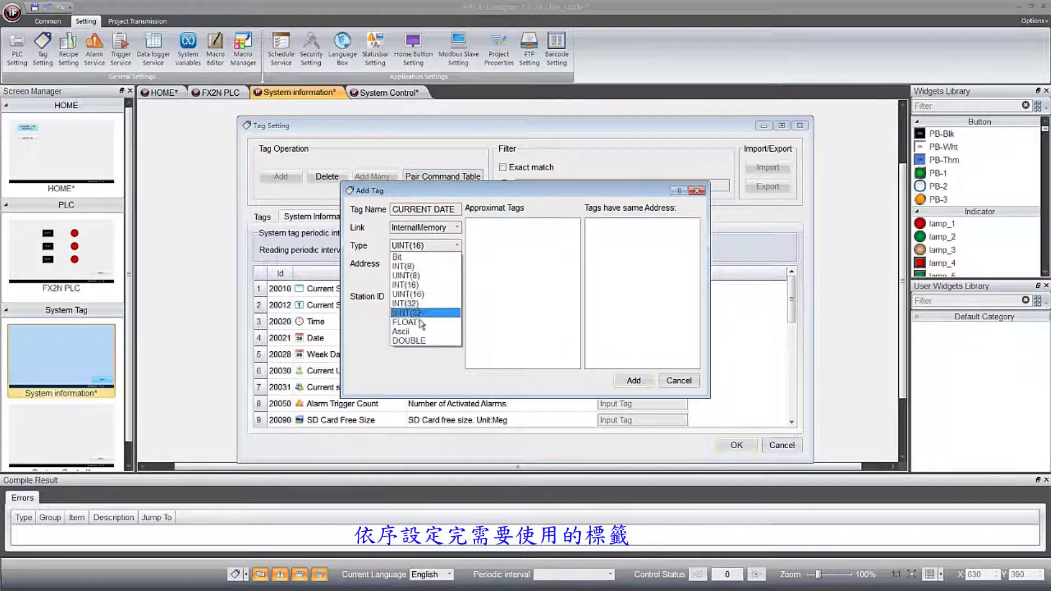
{"action": "left_click", "coordinate": [405, 332]}
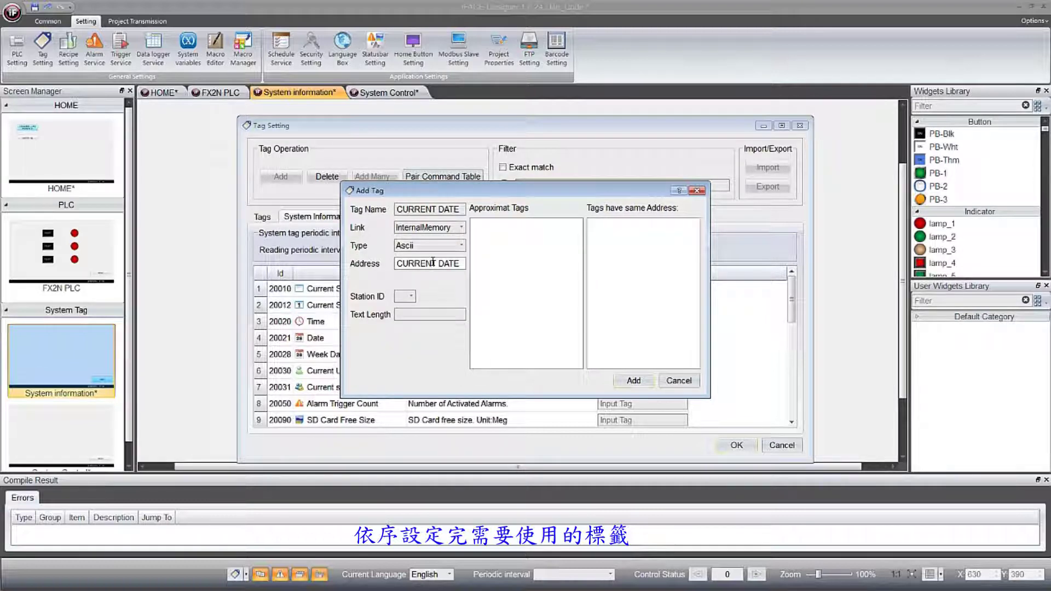
{"action": "left_click", "coordinate": [433, 263]}
{"action": "key", "text": "BackSpace"}
{"action": "type", "text": "@"}
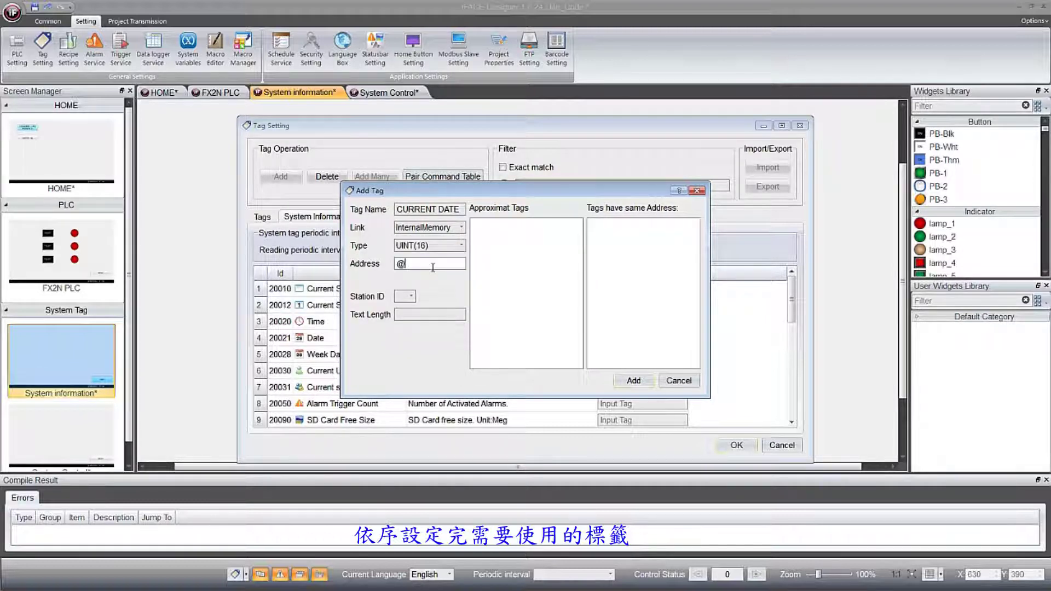
{"action": "type", "text": "10"}
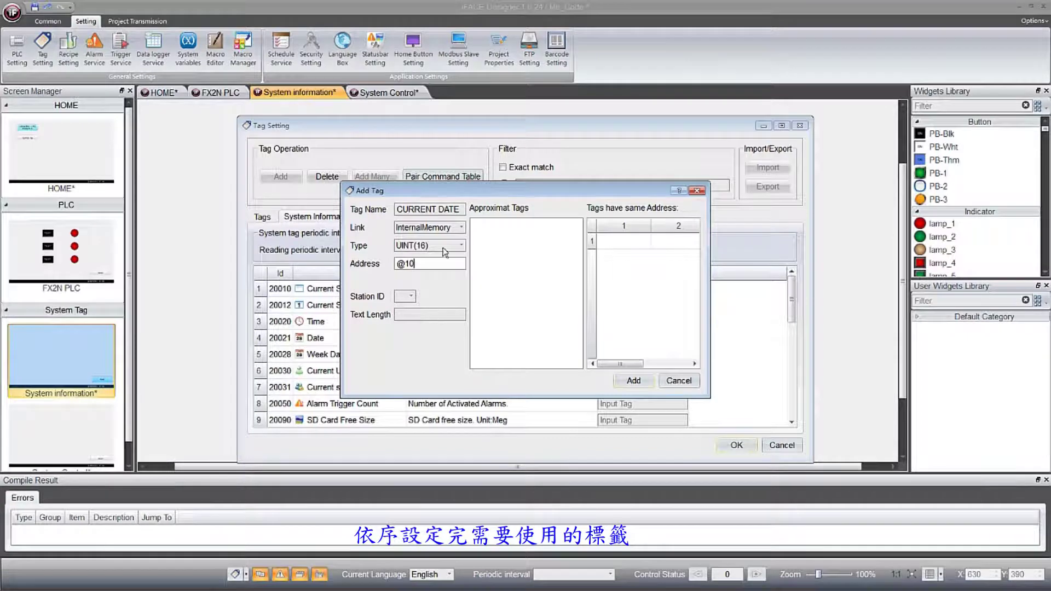
{"action": "left_click_drag", "start_coordinate": [464, 194], "coordinate": [691, 214]}
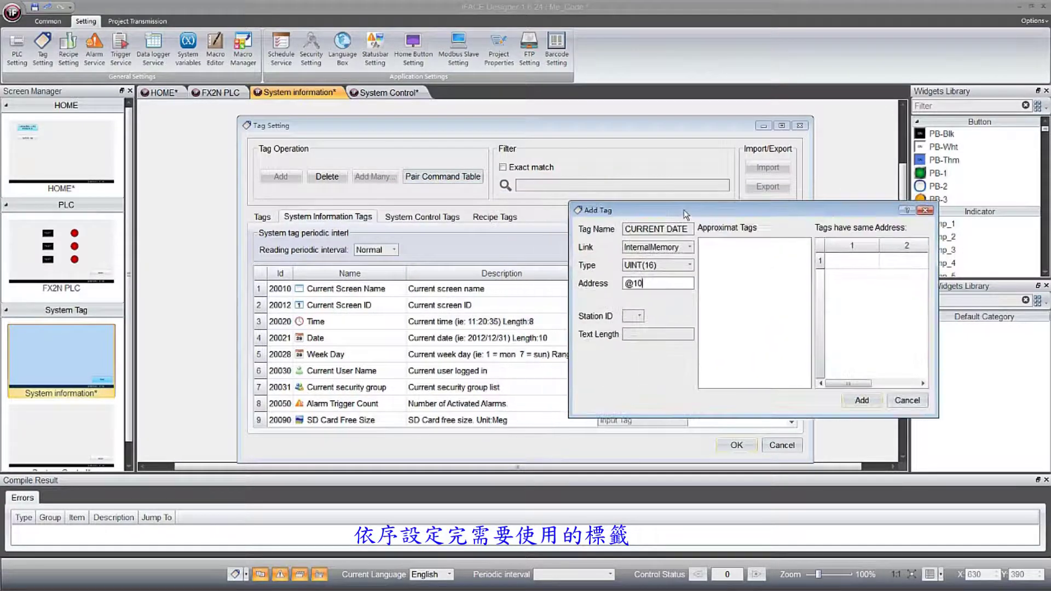
{"action": "left_click", "coordinate": [651, 336]}
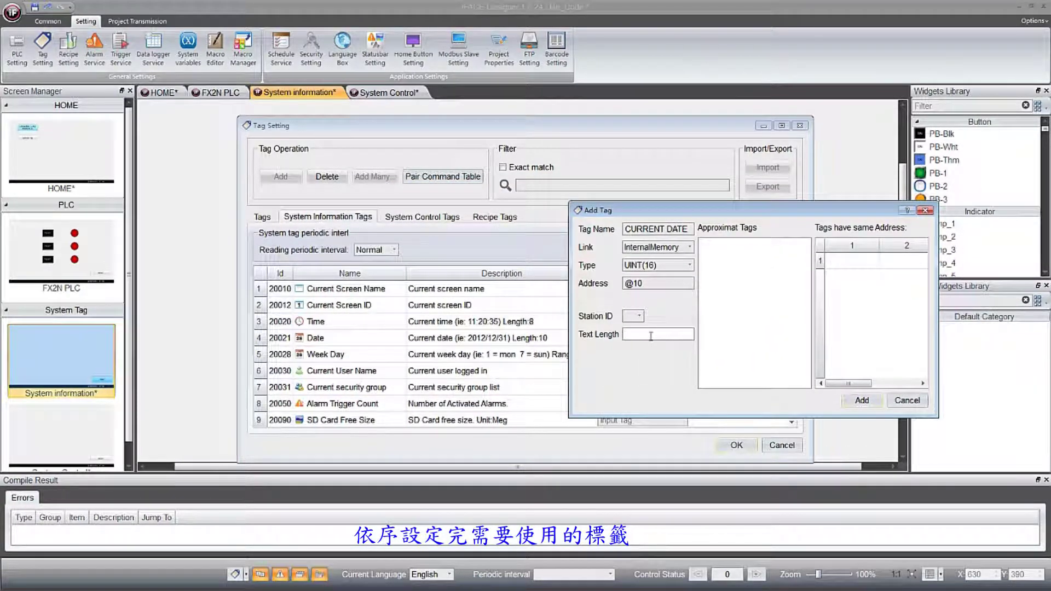
{"action": "type", "text": "10"}
{"action": "left_click", "coordinate": [863, 401]}
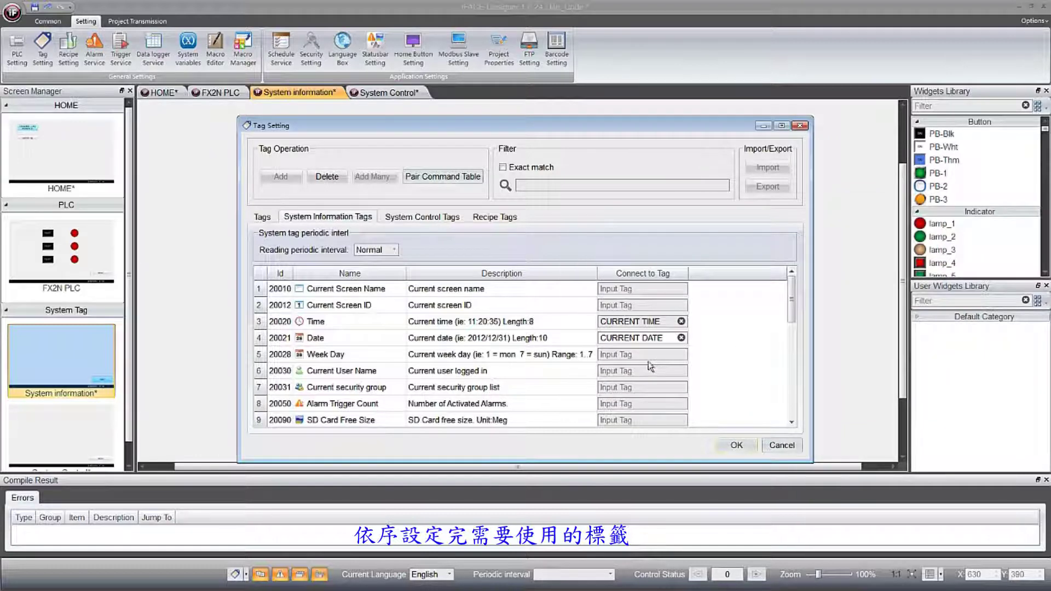
{"action": "left_click", "coordinate": [651, 356]}
{"action": "type", "text": "WEE"}
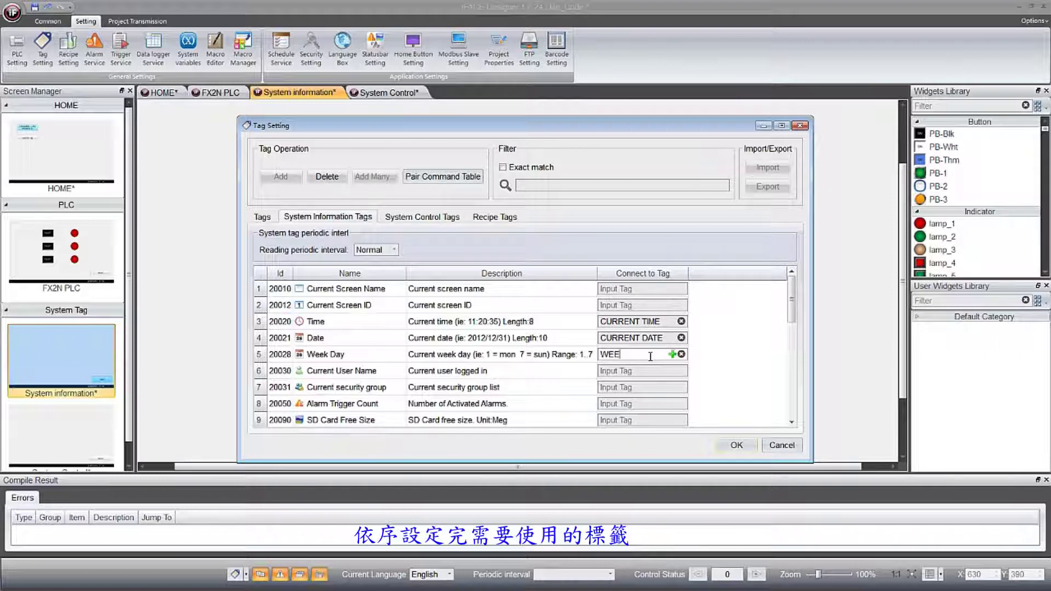
{"action": "type", "text": "K DAY"}
{"action": "key", "text": "Return"}
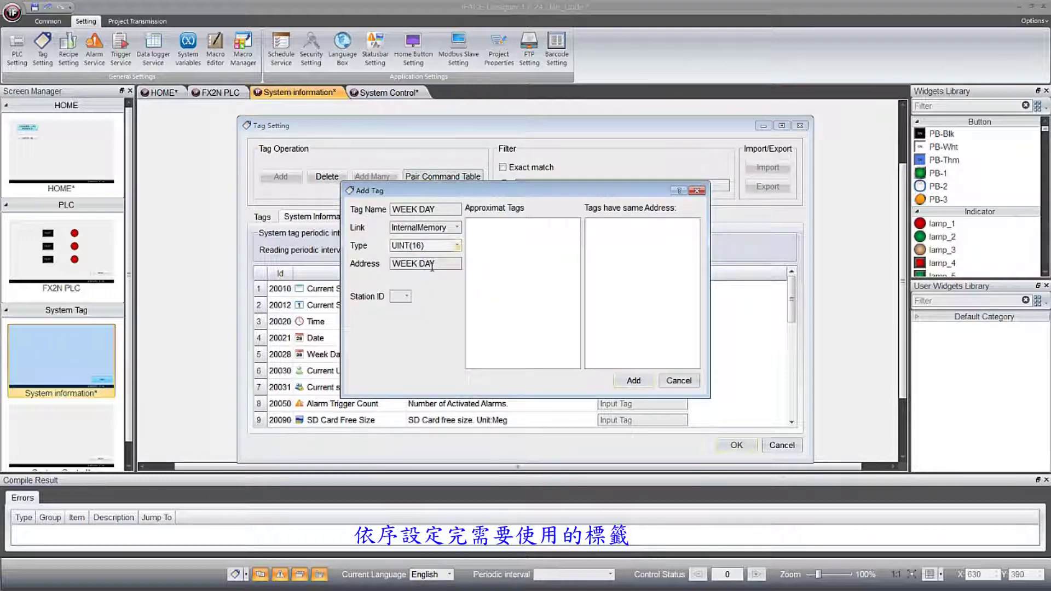
{"action": "left_click_drag", "start_coordinate": [434, 265], "coordinate": [371, 263]}
{"action": "type", "text": "@"}
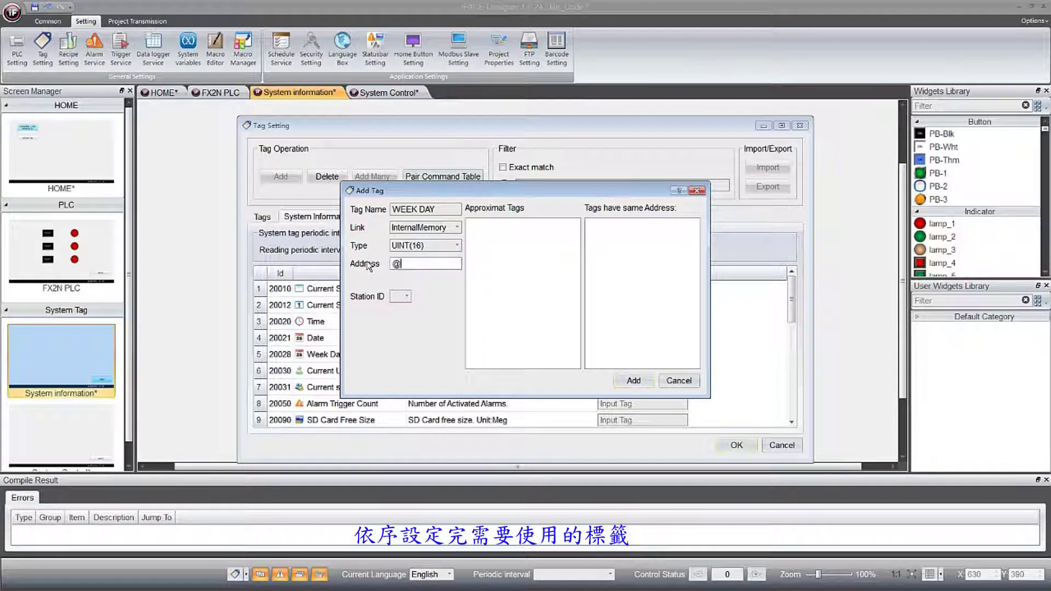
{"action": "type", "text": "20028"}
{"action": "key", "text": "Return"}
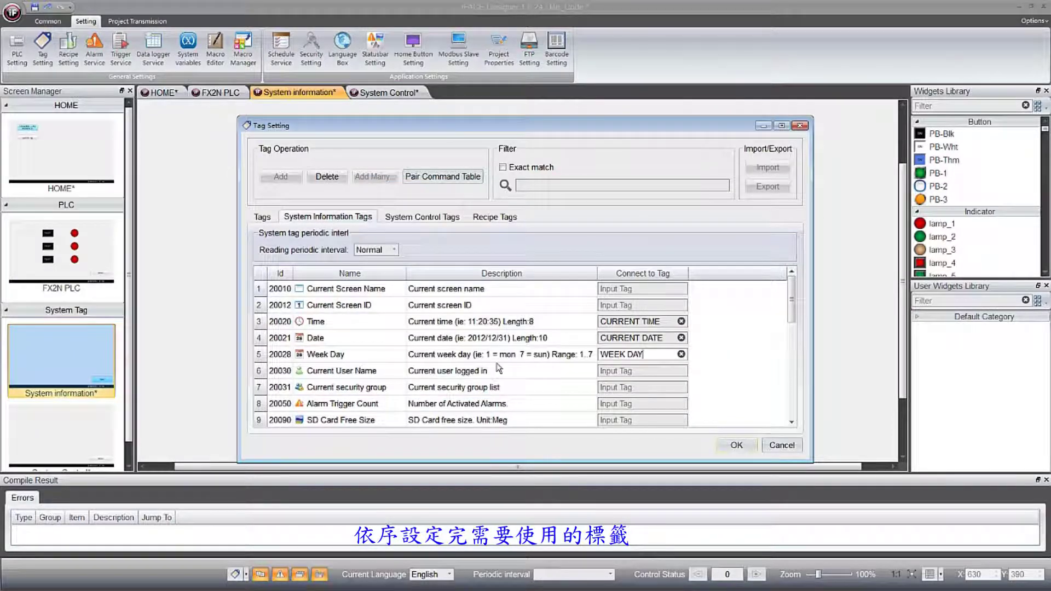
{"action": "scroll", "coordinate": [499, 367], "scroll_direction": "down", "scroll_amount": 2}
{"action": "scroll", "coordinate": [498, 367], "scroll_direction": "down", "scroll_amount": 4}
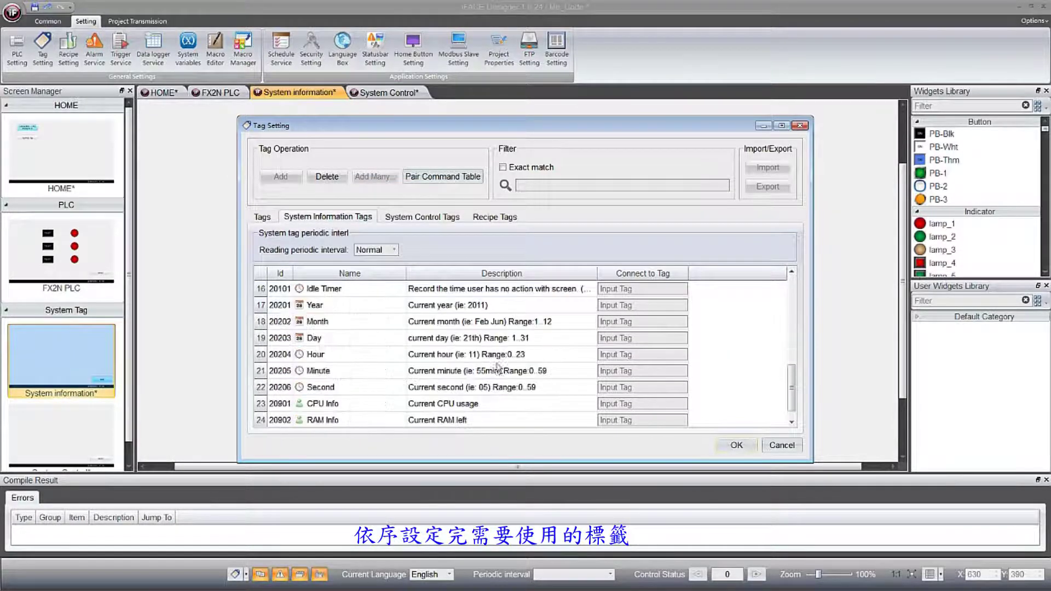
{"action": "left_click", "coordinate": [601, 403]}
{"action": "type", "text": "CURR"}
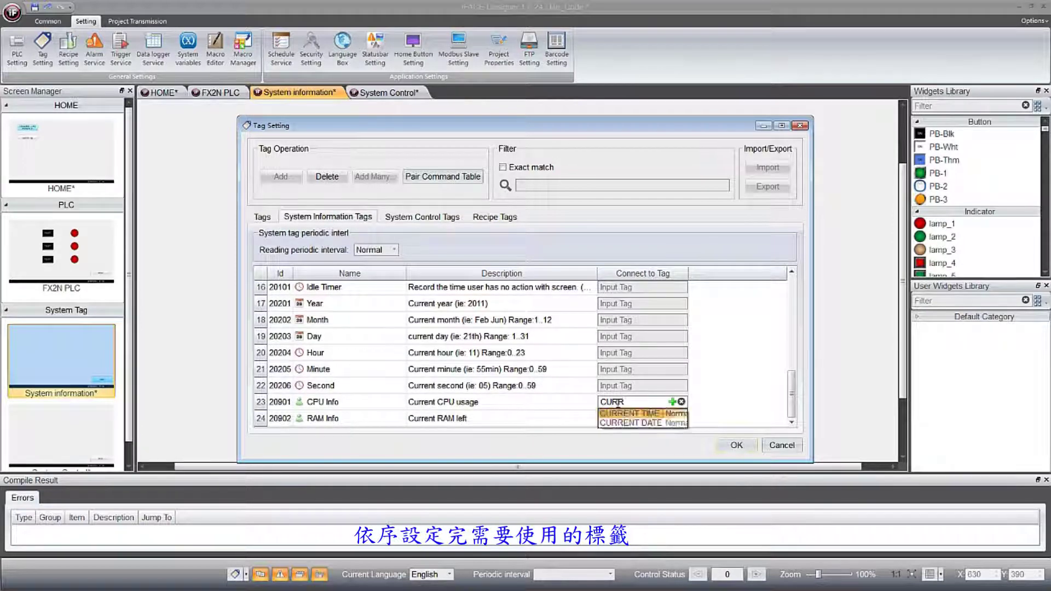
{"action": "type", "text": "ENT C"}
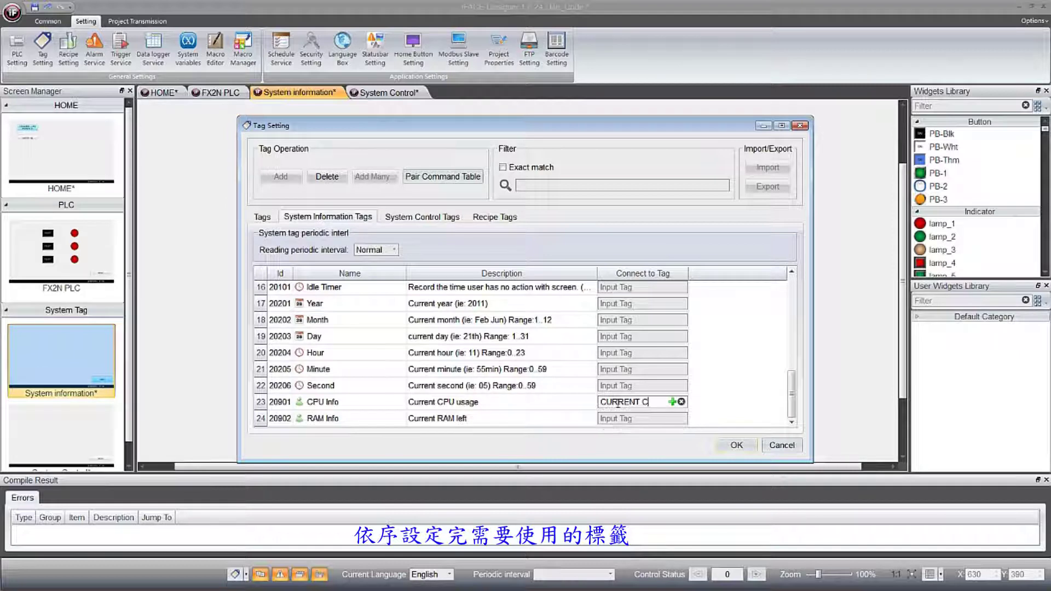
{"action": "type", "text": "PU USAGE"}
{"action": "key", "text": "Return"}
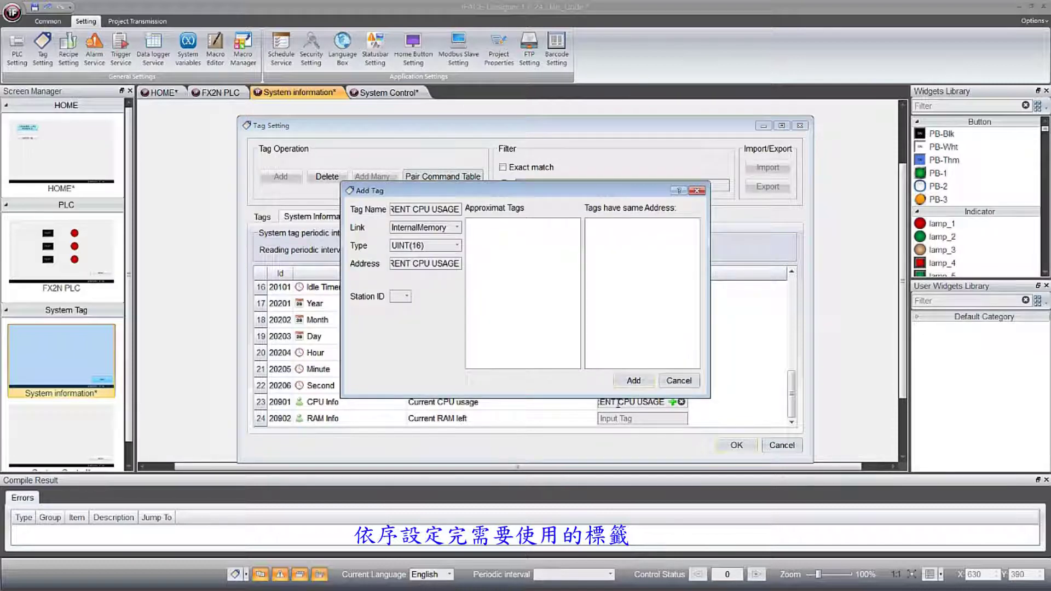
{"action": "triple_click", "coordinate": [448, 265]}
{"action": "key", "text": "BackSpace"}
{"action": "left_click", "coordinate": [631, 380]}
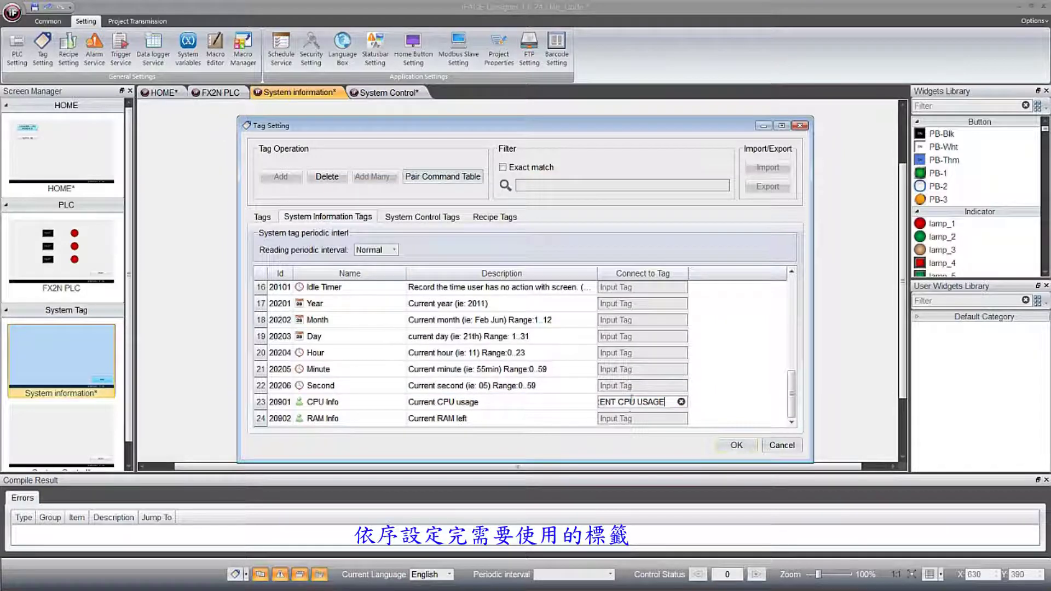
{"action": "left_click", "coordinate": [624, 418]}
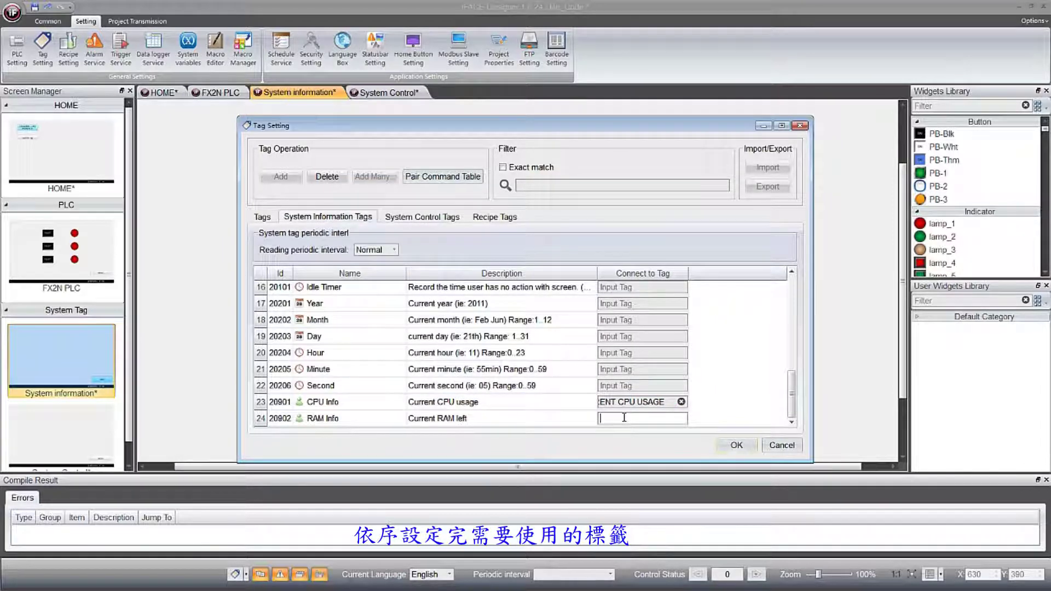
{"action": "type", "text": "CU"}
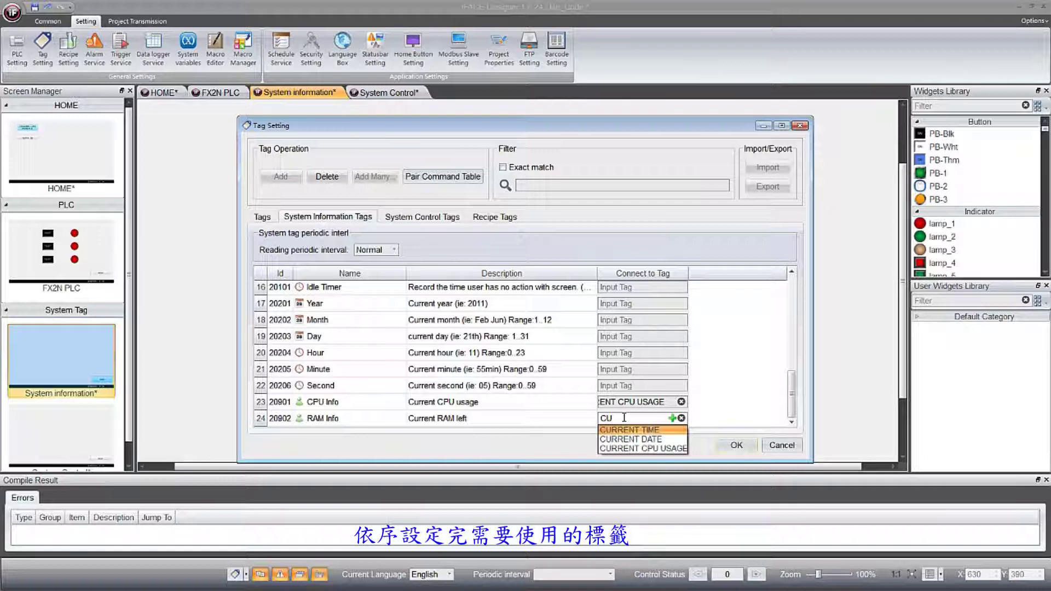
{"action": "type", "text": "RRENT R"}
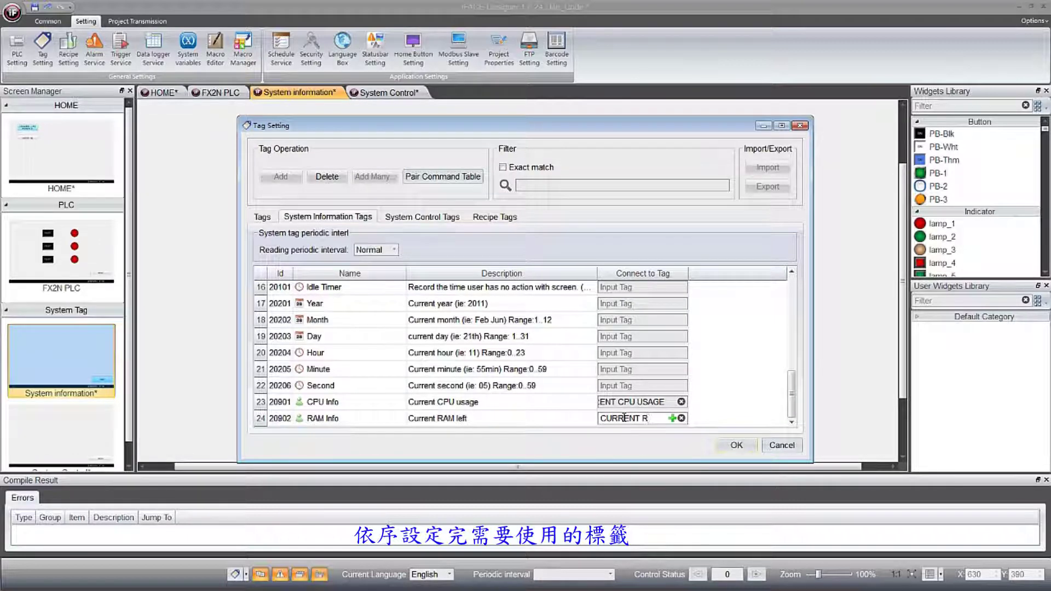
{"action": "type", "text": "AM LEFT"}
{"action": "key", "text": "Return"}
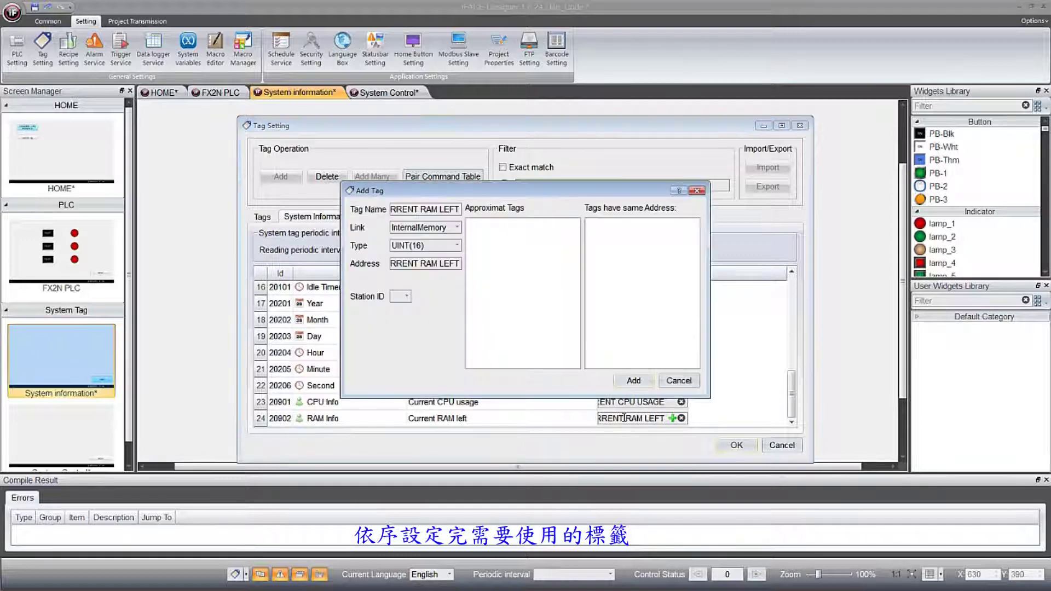
{"action": "triple_click", "coordinate": [438, 265]}
{"action": "key", "text": "BackSpace"}
{"action": "type", "text": "@22"}
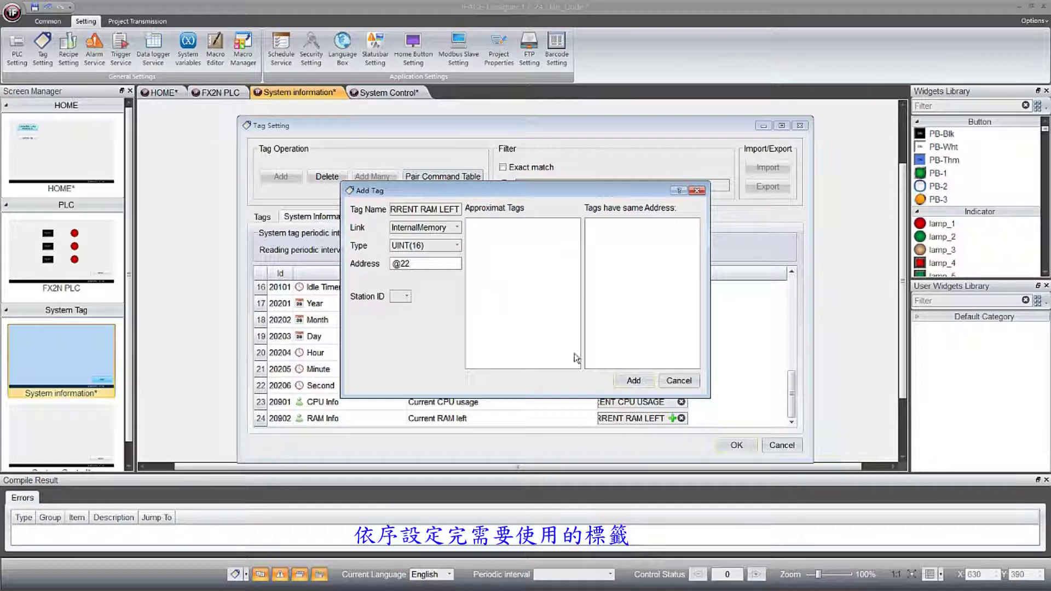
{"action": "left_click", "coordinate": [634, 382]}
{"action": "left_click", "coordinate": [757, 450]}
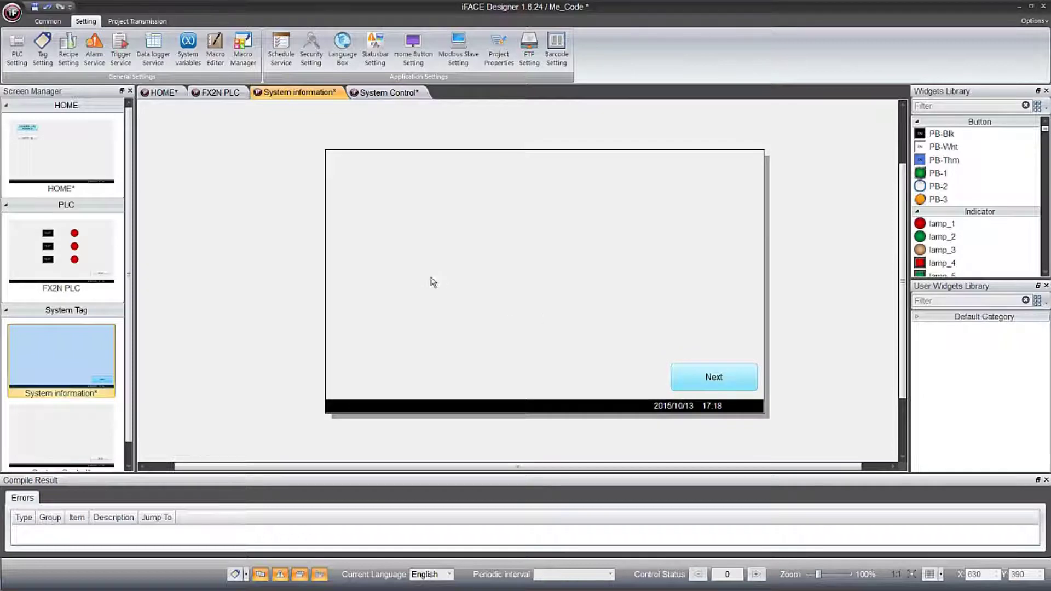
Reopen the tag settings and check the configuration of the current time and current date tags in the tag list
{"action": "left_click", "coordinate": [48, 67]}
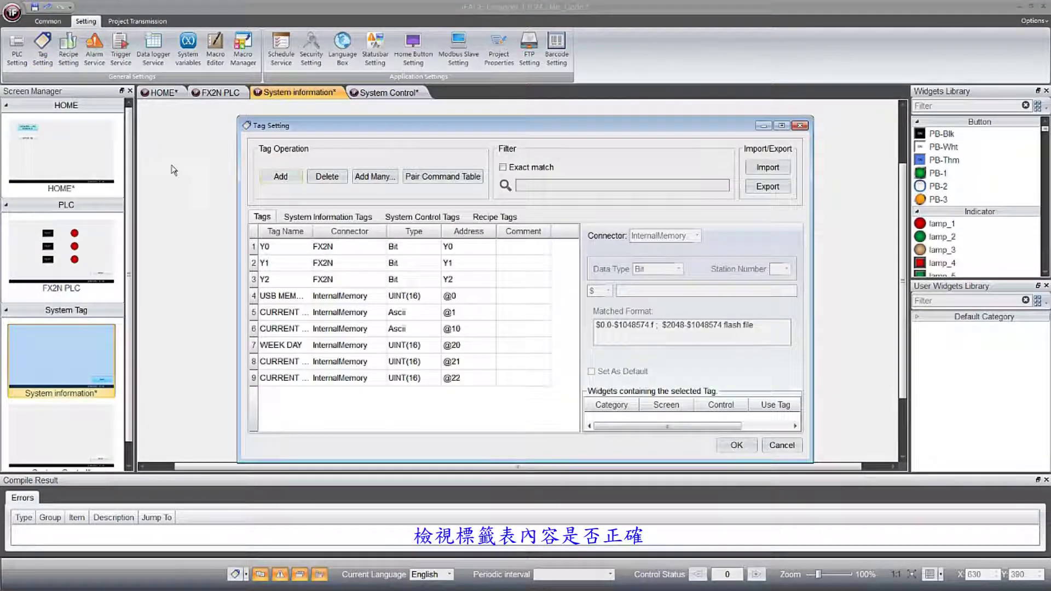
{"action": "left_click", "coordinate": [489, 313]}
{"action": "left_click", "coordinate": [486, 328]}
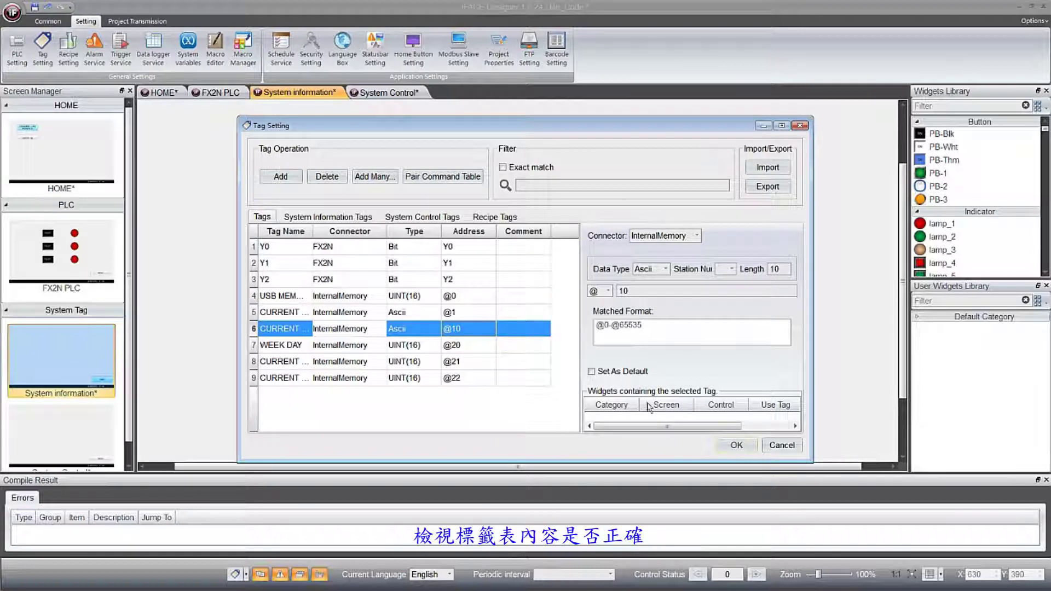
Close the tag settings and the User Widgets Library
{"action": "left_click", "coordinate": [755, 446]}
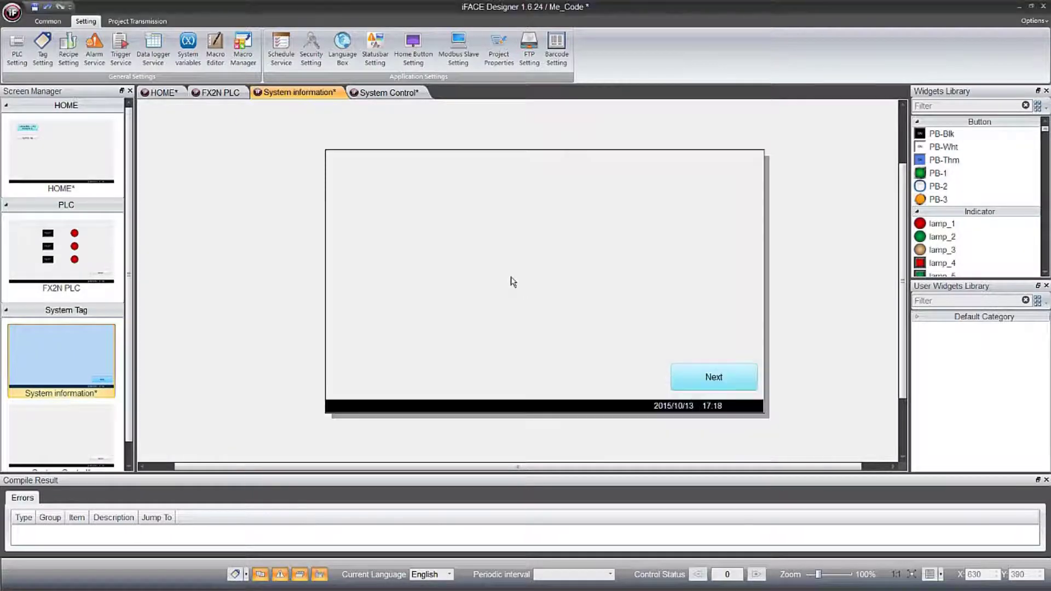
{"action": "left_click", "coordinate": [473, 289]}
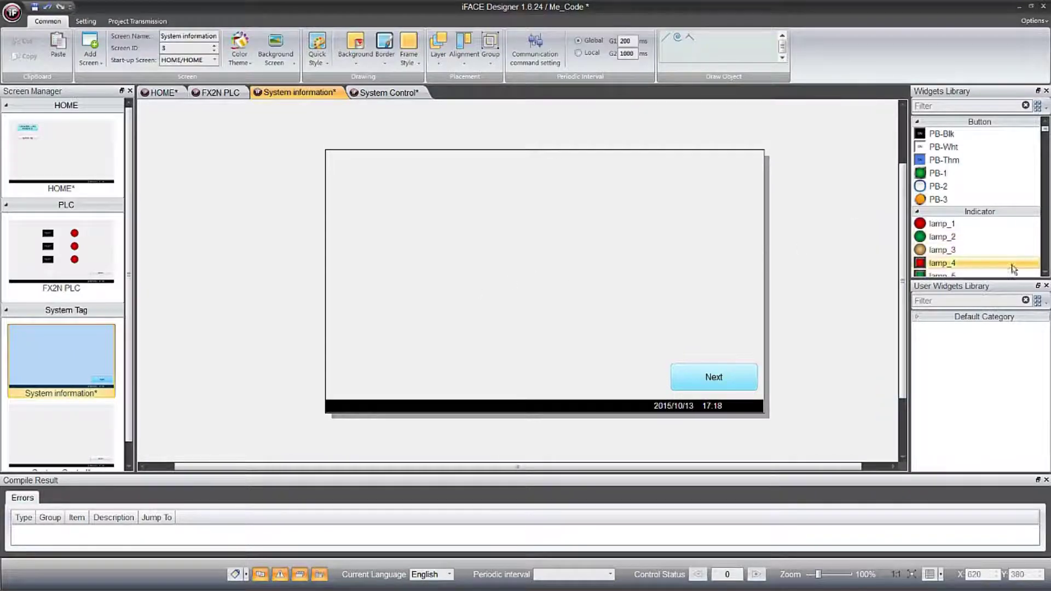
{"action": "left_click", "coordinate": [1046, 287]}
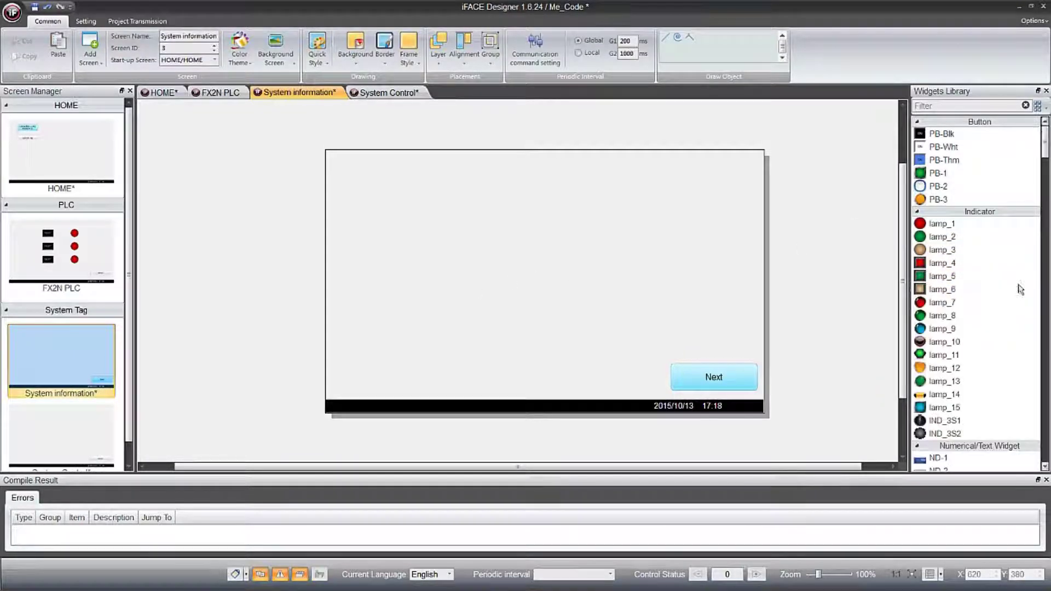
Collapse the Button, Indicator and Action Button categories in the widgets library
{"action": "left_click", "coordinate": [919, 119]}
{"action": "left_click", "coordinate": [917, 132]}
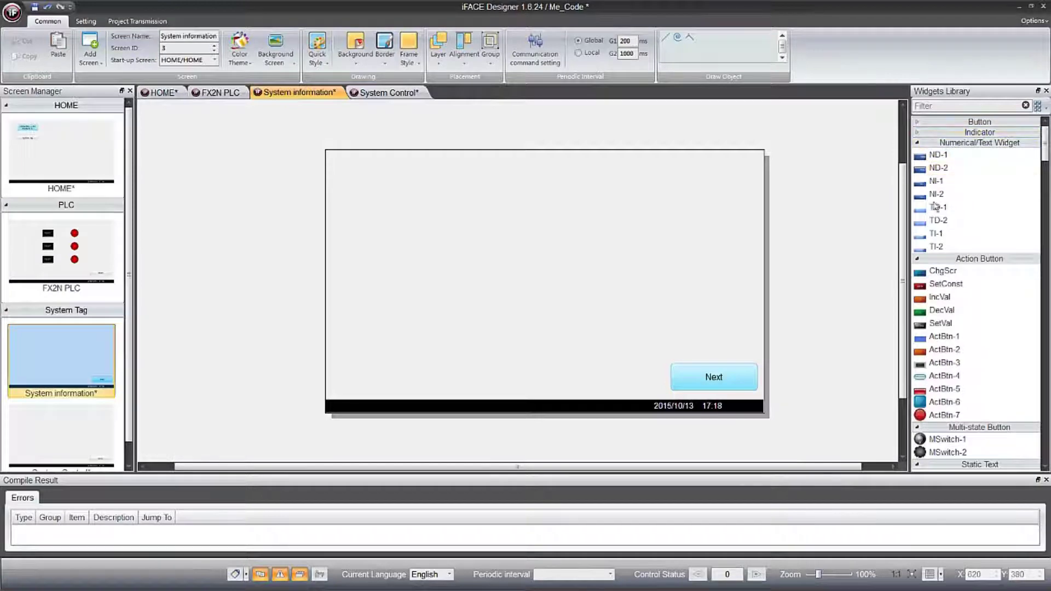
{"action": "left_click", "coordinate": [930, 259]}
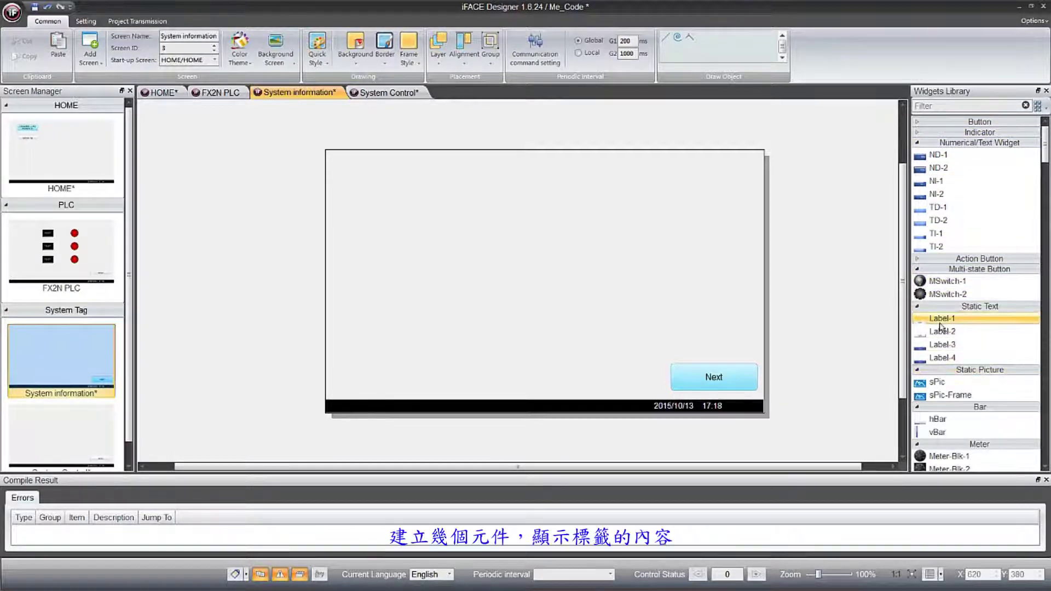
Add a Label-1 static text near the upper edge of the System information screen with the text "System information"
{"action": "left_click_drag", "start_coordinate": [942, 318], "coordinate": [495, 172]}
{"action": "left_click", "coordinate": [178, 39]}
{"action": "type", "text": "System information"}
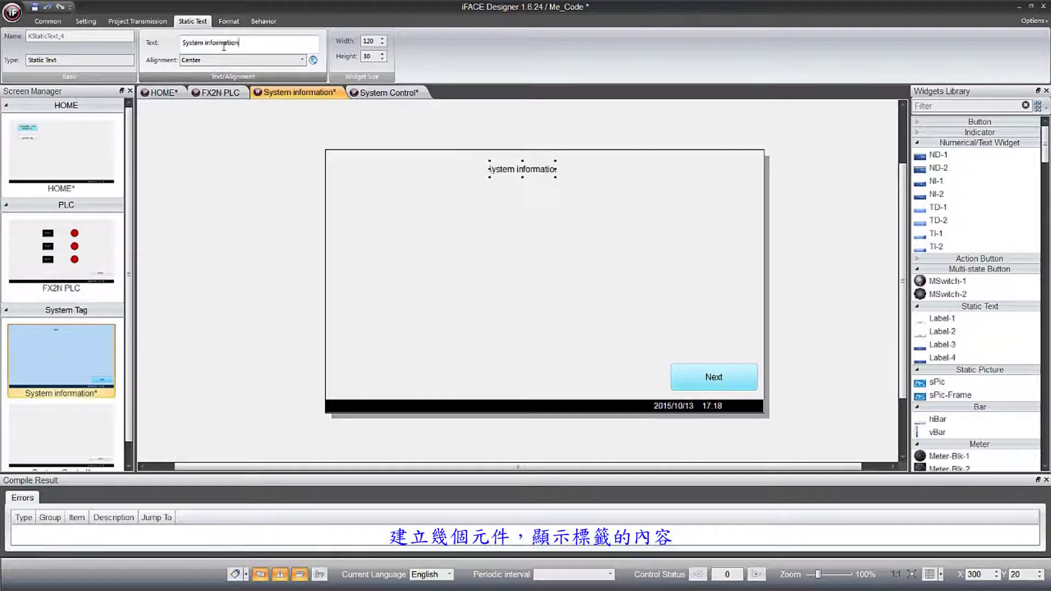
Format the title label as bold 24-point text, then widen it to about 330 and position it at about X 220, Y 20
{"action": "left_click", "coordinate": [234, 26]}
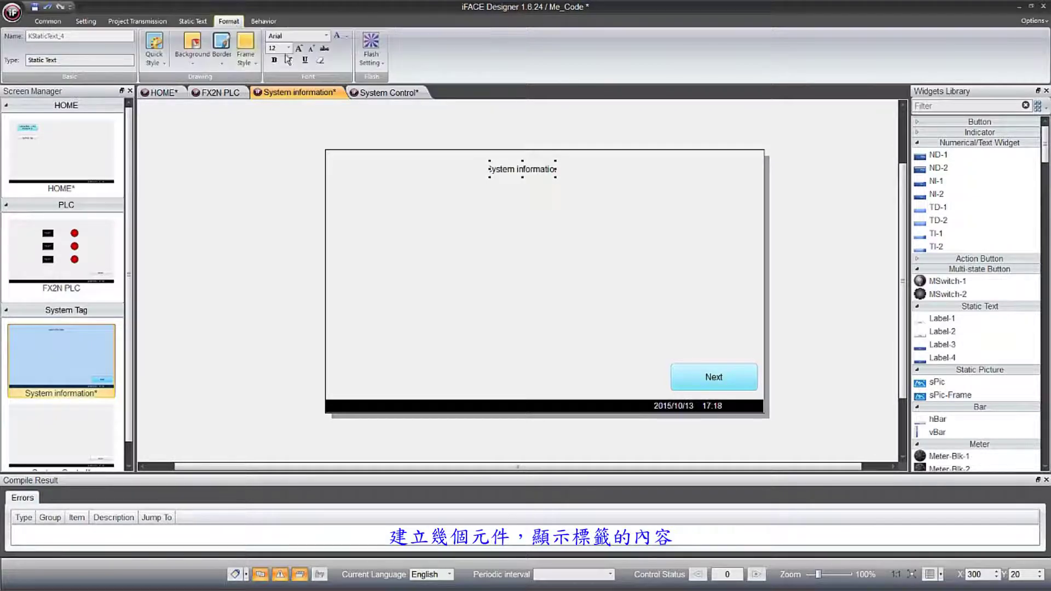
{"action": "left_click", "coordinate": [300, 51]}
{"action": "left_click", "coordinate": [300, 51]}
{"action": "left_click", "coordinate": [300, 51]}
{"action": "left_click", "coordinate": [300, 50]}
{"action": "left_click", "coordinate": [300, 51]}
{"action": "left_click", "coordinate": [275, 60]}
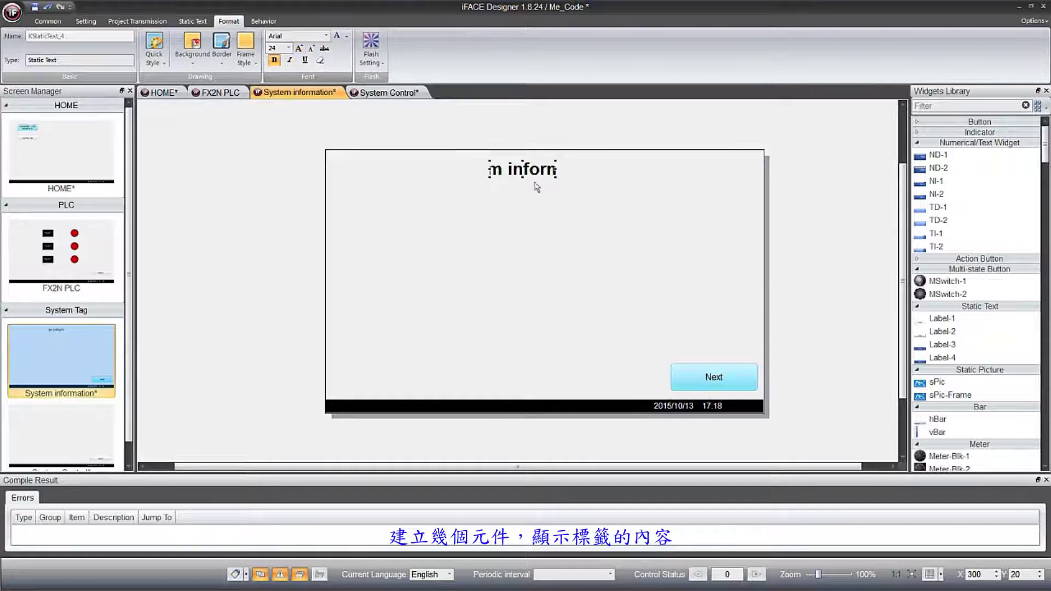
{"action": "left_click_drag", "start_coordinate": [557, 170], "coordinate": [673, 170]}
{"action": "left_click_drag", "start_coordinate": [575, 173], "coordinate": [569, 172]}
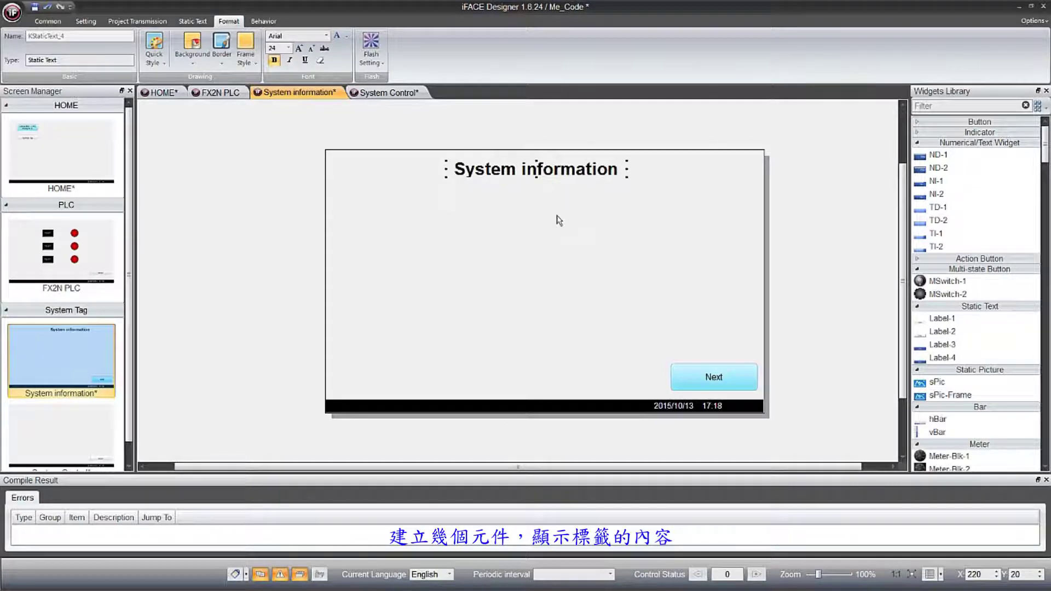
{"action": "left_click", "coordinate": [558, 220]}
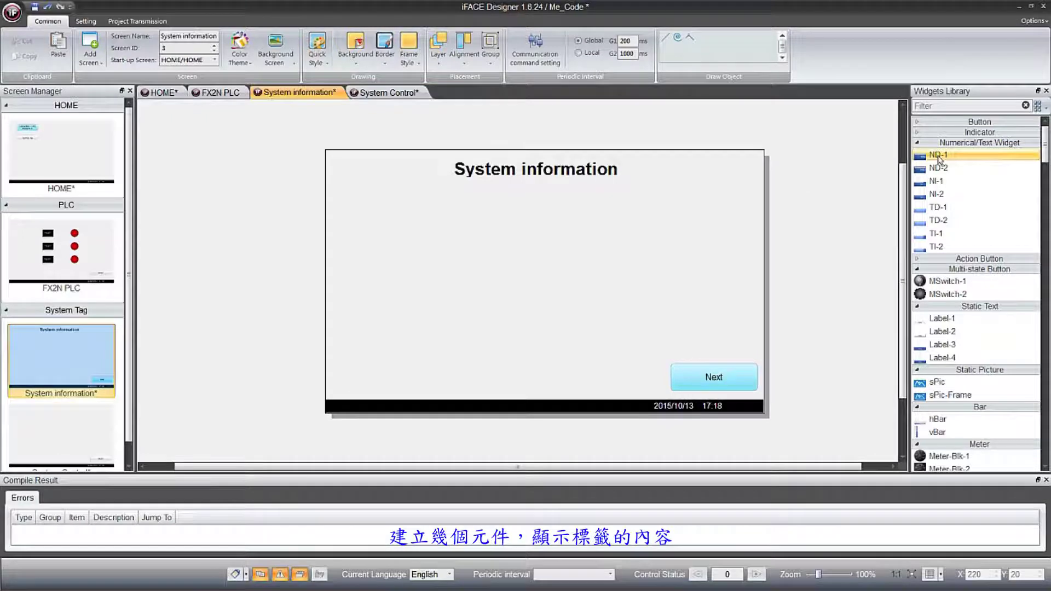
Place an ND-1 numeric display about 120 wide below the title and assign it the USB MEMORY FREE SIZE tag
{"action": "left_click_drag", "start_coordinate": [938, 156], "coordinate": [527, 217]}
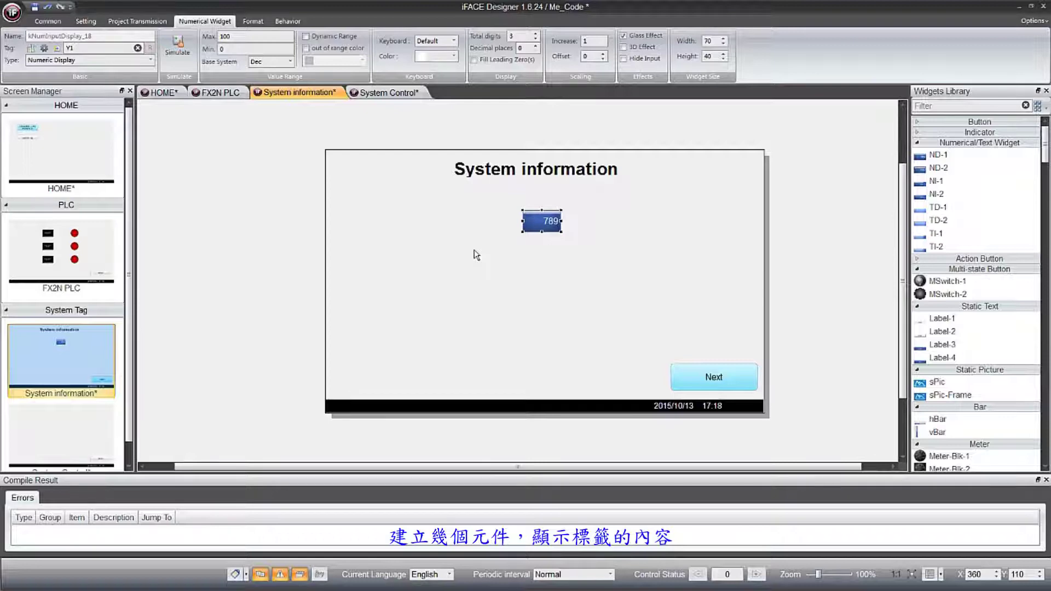
{"action": "left_click_drag", "start_coordinate": [561, 225], "coordinate": [540, 208]}
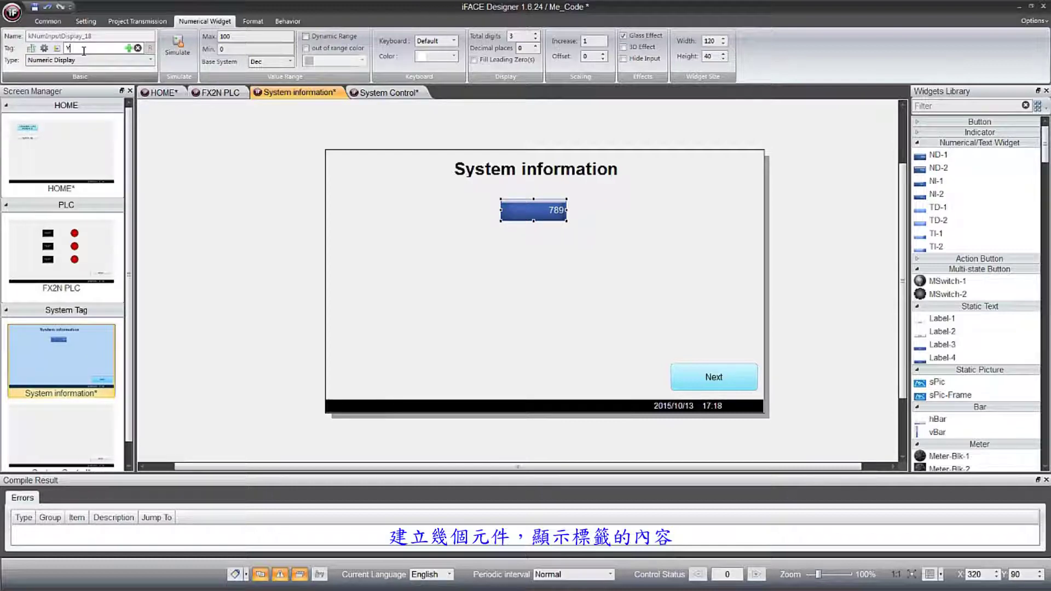
{"action": "left_click", "coordinate": [84, 50]}
{"action": "type", "text": "u"}
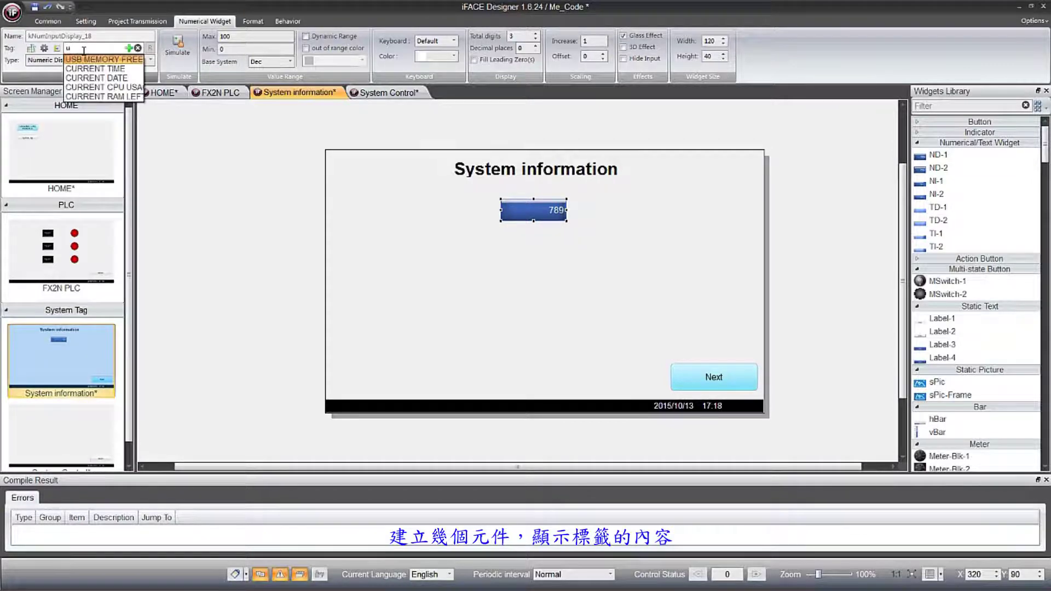
{"action": "left_click", "coordinate": [104, 59]}
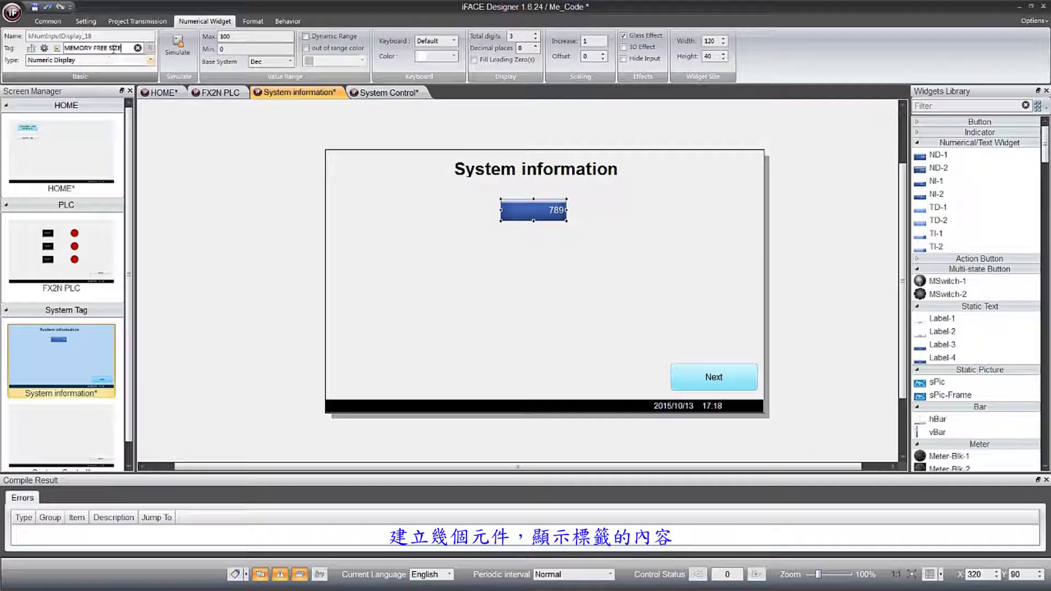
Duplicate the title label beside the numeric display and set the copy's text to "USB MEMORY FREE SIZE"
{"action": "right_click", "coordinate": [77, 50]}
{"action": "key", "text": "Escape"}
{"action": "left_click", "coordinate": [484, 174]}
{"action": "left_click_drag", "start_coordinate": [484, 174], "coordinate": [376, 216]}
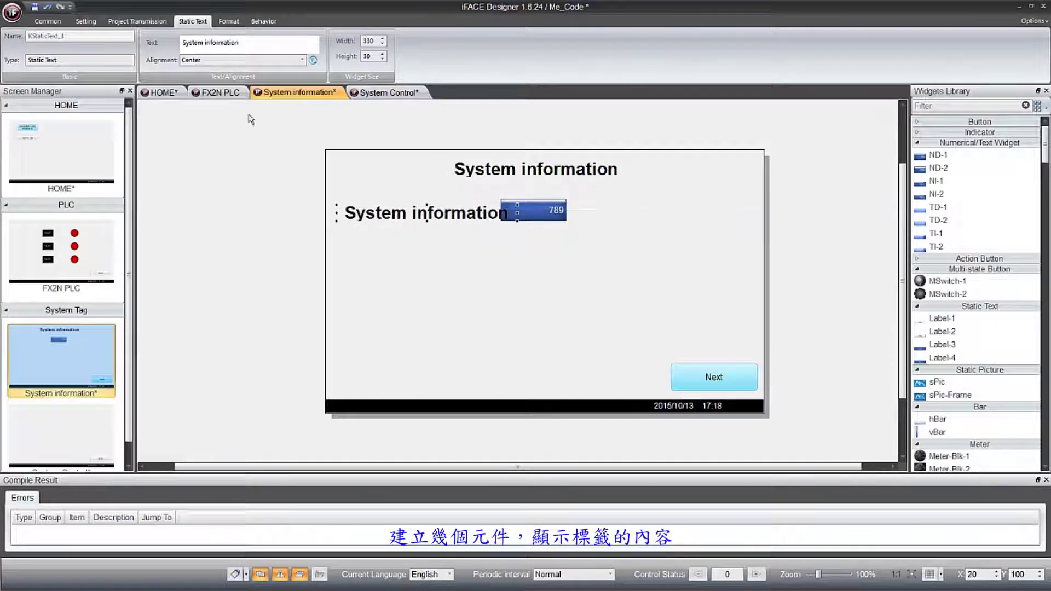
{"action": "left_click", "coordinate": [256, 44]}
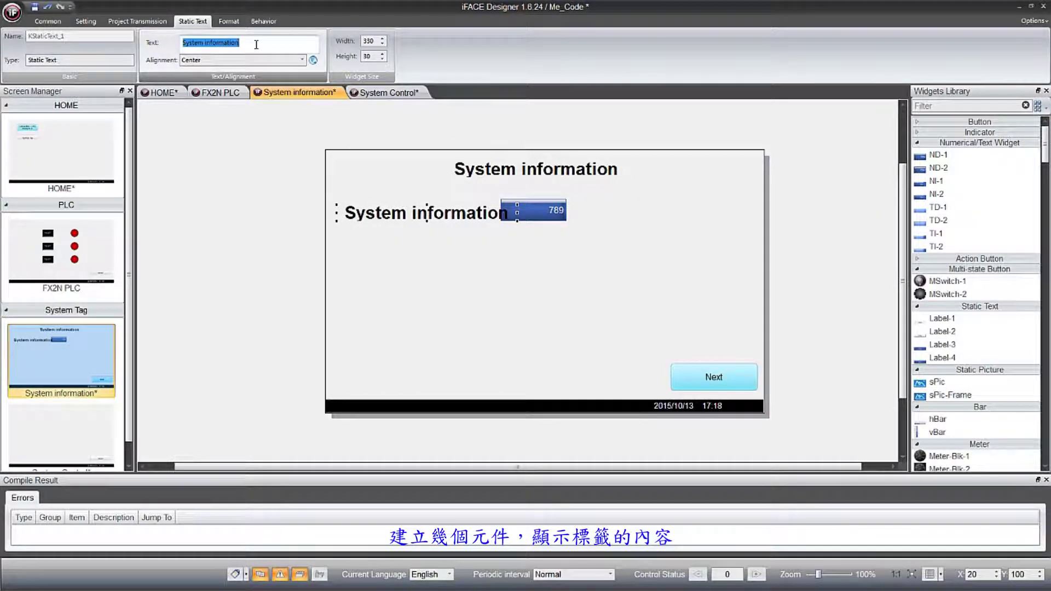
{"action": "type", "text": "USB MEMORY FREE SIZE"}
Reduce the USB MEMORY FREE SIZE label's font by three sizes and align it at about X 80, Y 90 beside the repositioned numeric display
{"action": "left_click", "coordinate": [229, 20]}
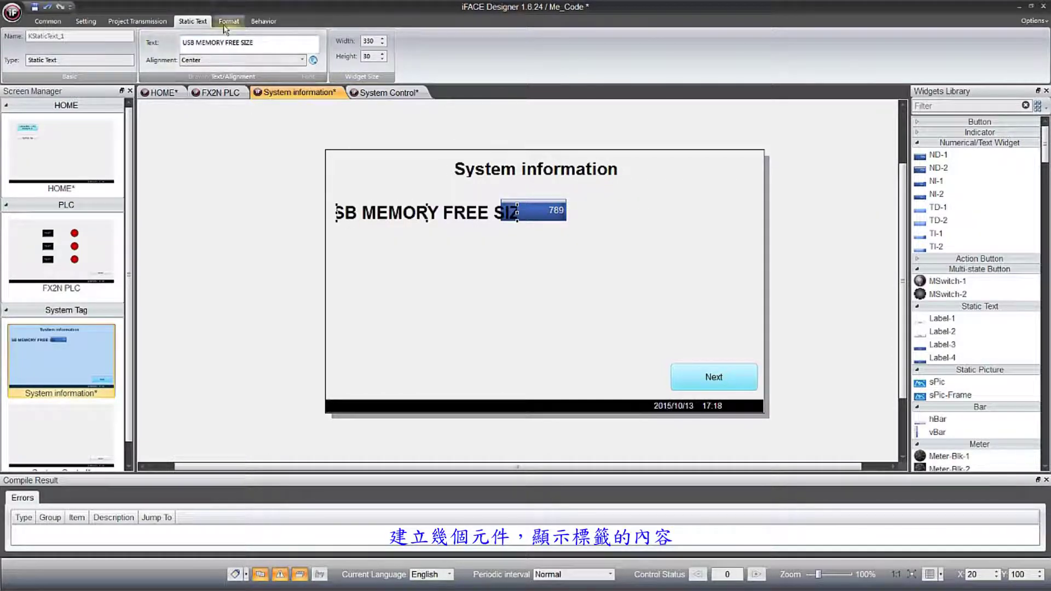
{"action": "left_click", "coordinate": [311, 49]}
{"action": "left_click", "coordinate": [312, 49]}
{"action": "left_click", "coordinate": [312, 49]}
{"action": "left_click_drag", "start_coordinate": [549, 213], "coordinate": [596, 213]}
{"action": "left_click_drag", "start_coordinate": [472, 219], "coordinate": [502, 208]}
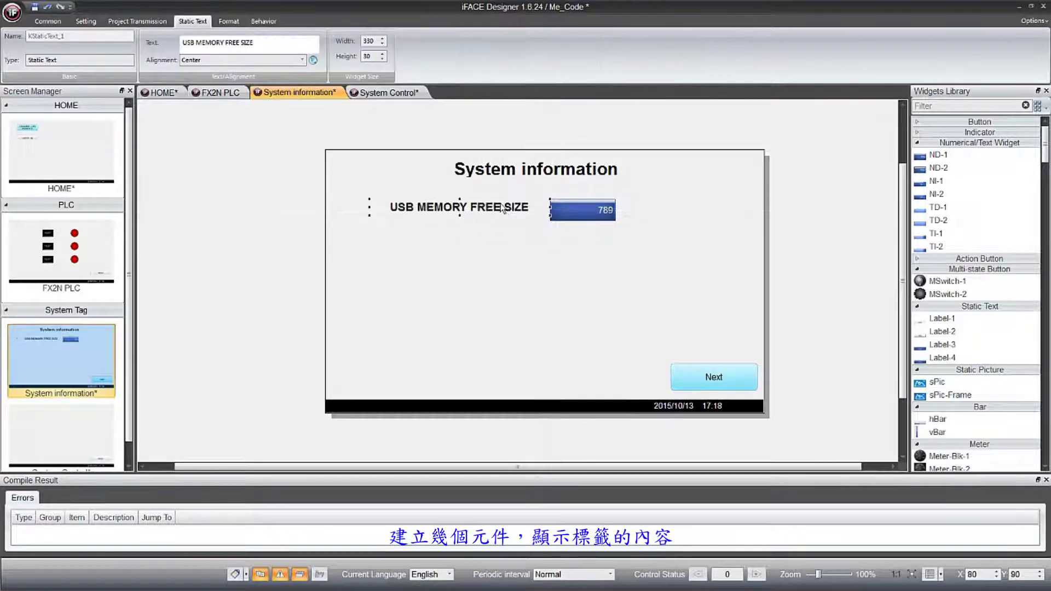